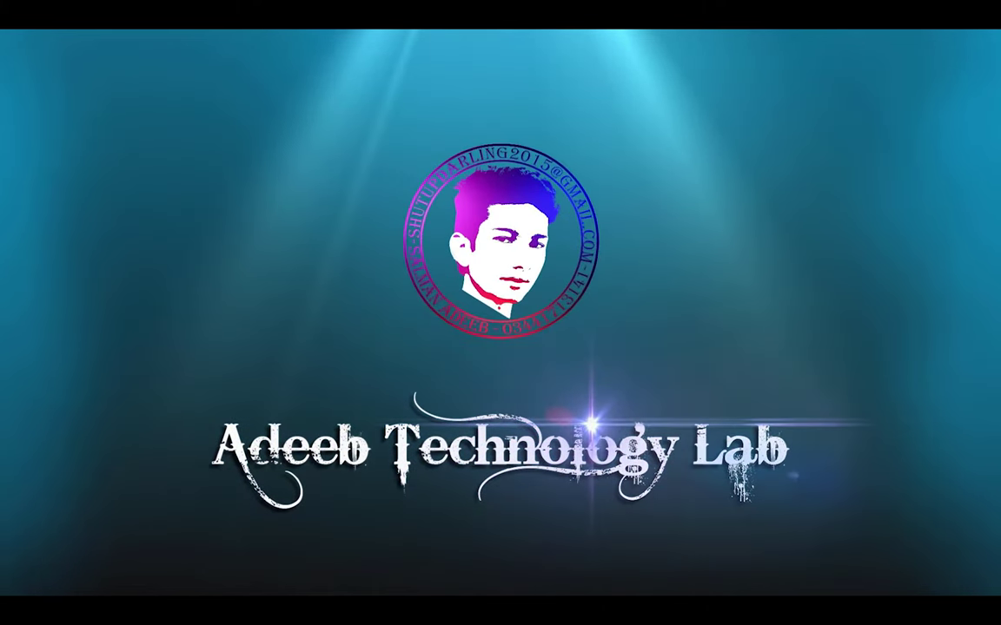
Preview the All Water Brushes in one File image as a full-screen slideshow, then close Photos
double_click(911, 310)
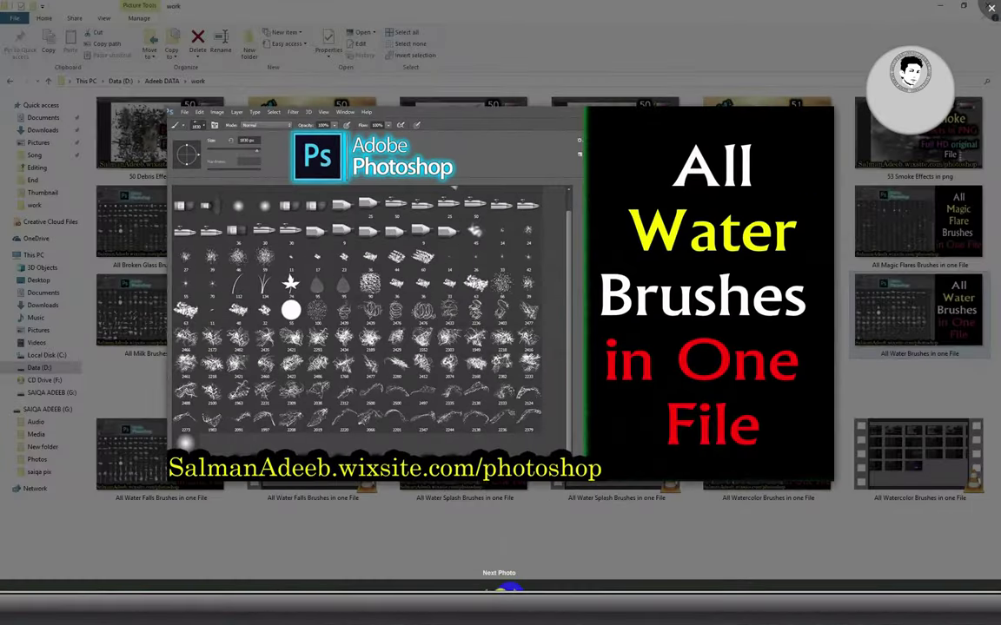
left_click(502, 587)
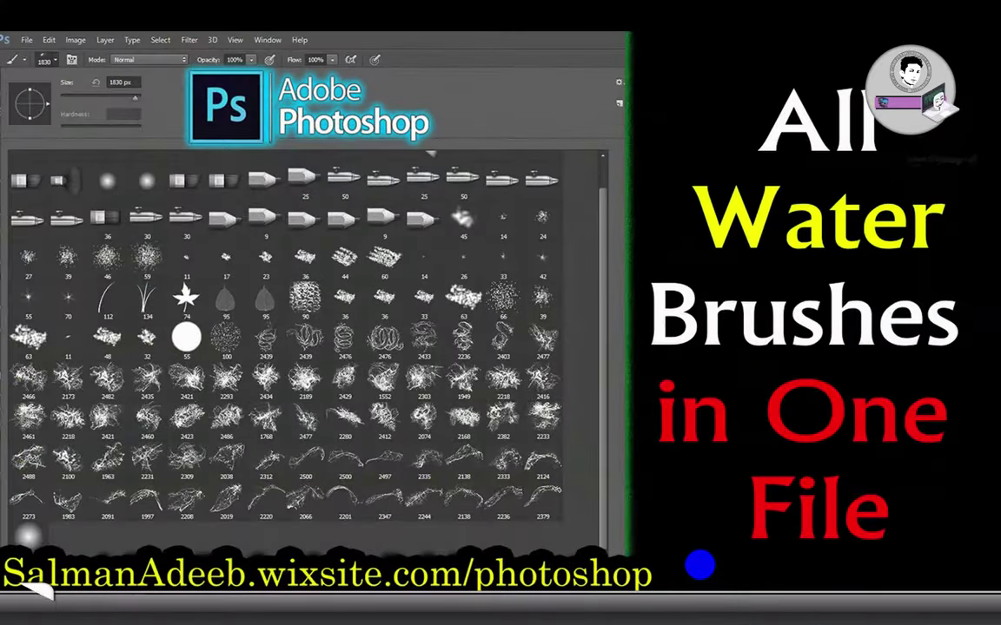
key("Escape")
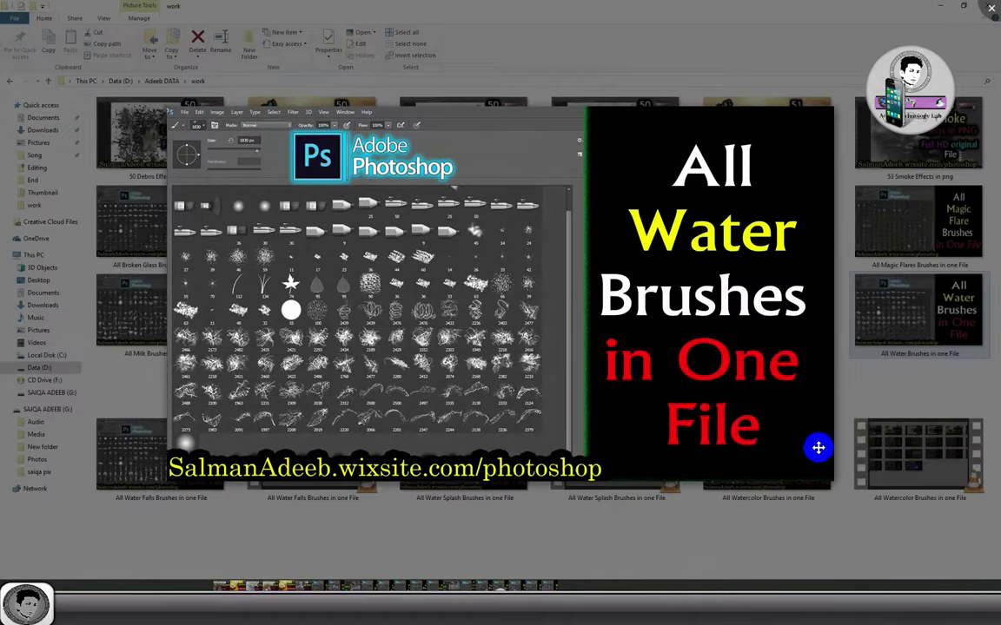
left_click(991, 9)
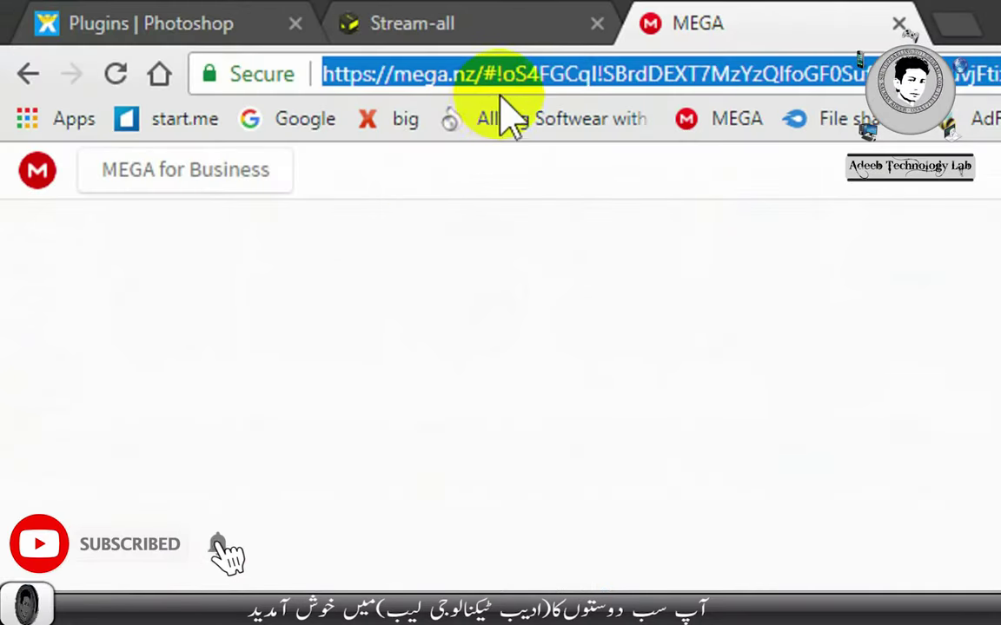
On the Photoshop resources site's Plugins page, find and open the 'All Water Brushes in one File' post
type("s")
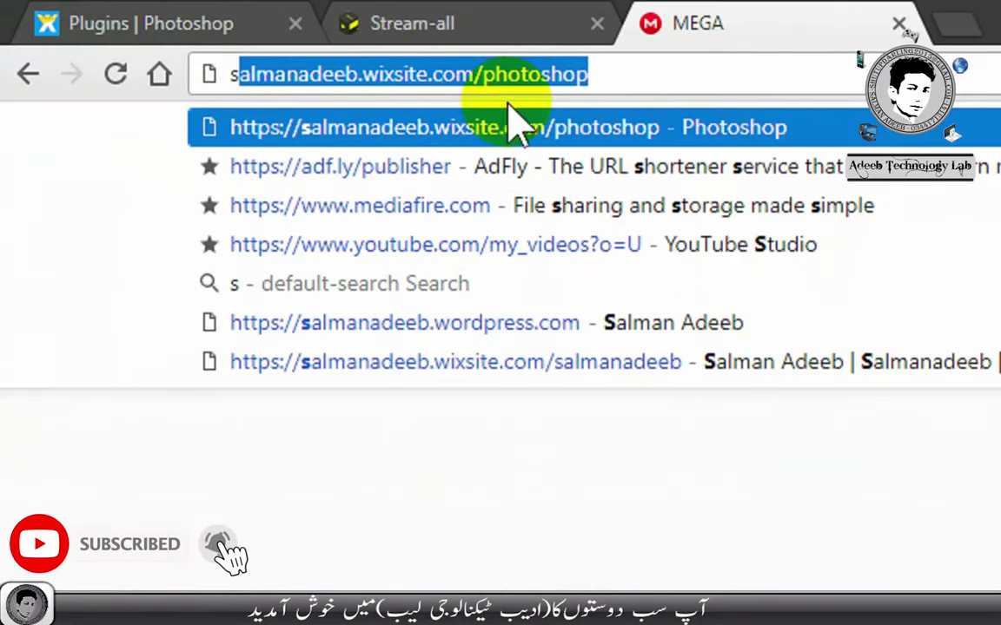
key("Right")
key("Return")
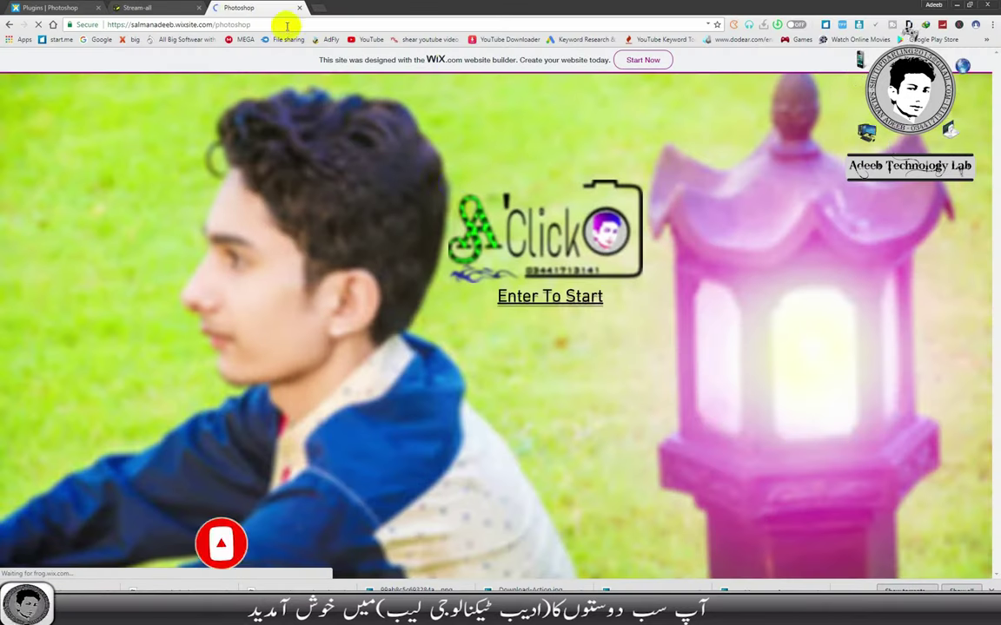
left_click(563, 310)
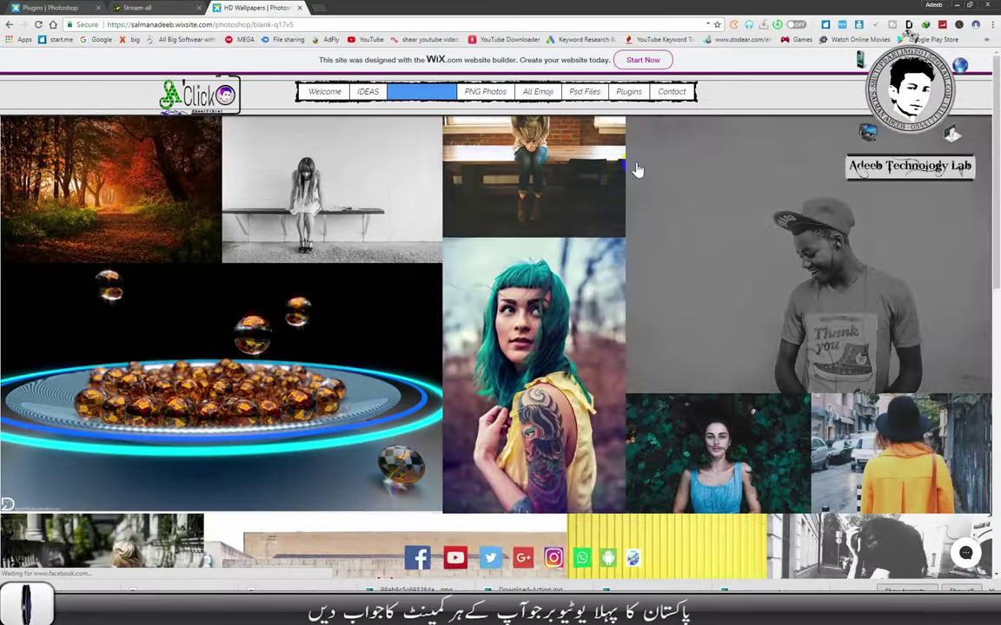
left_click(635, 96)
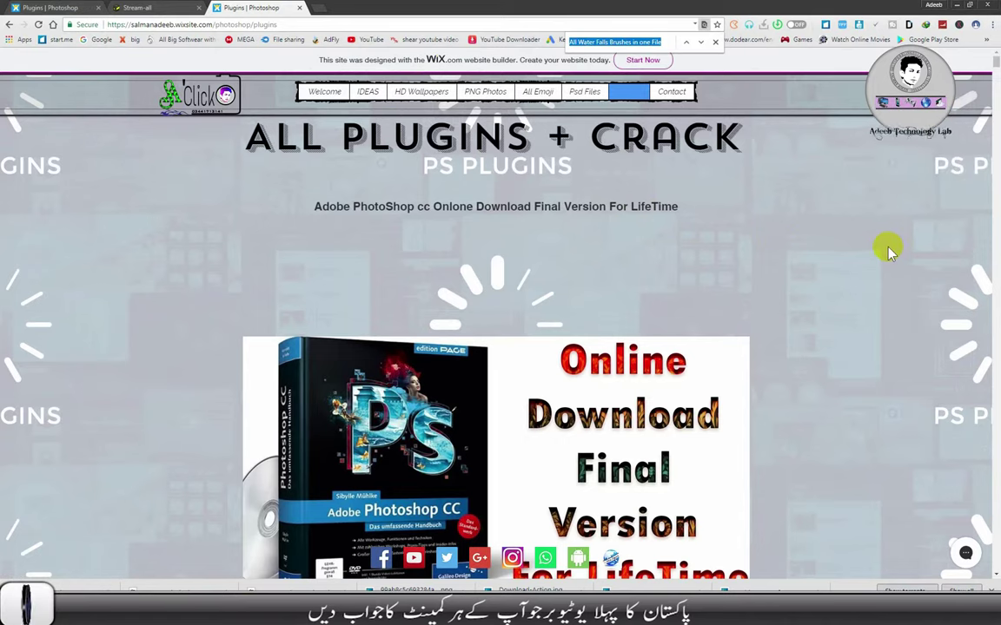
type("All Water Brushes in one File")
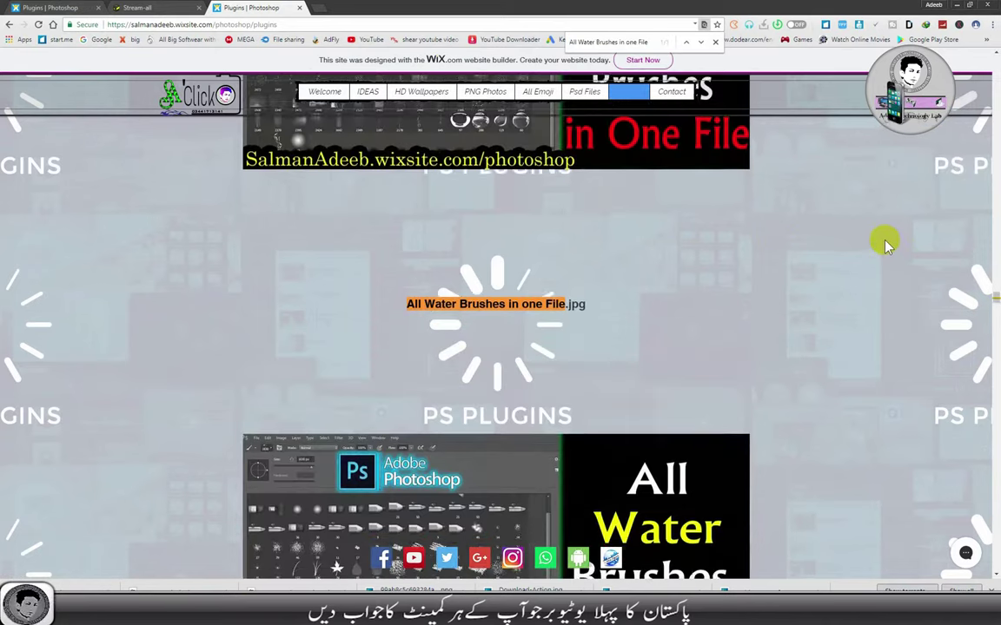
left_click(594, 335)
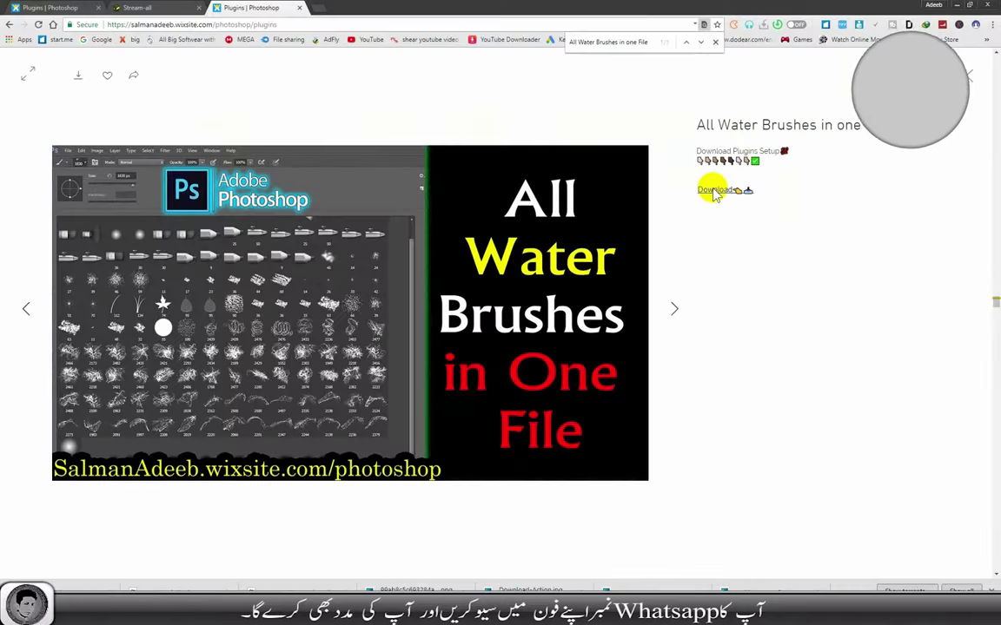
Follow the post's download link past the ad pages to the MEGA page for water Brush.abr
left_click(713, 191)
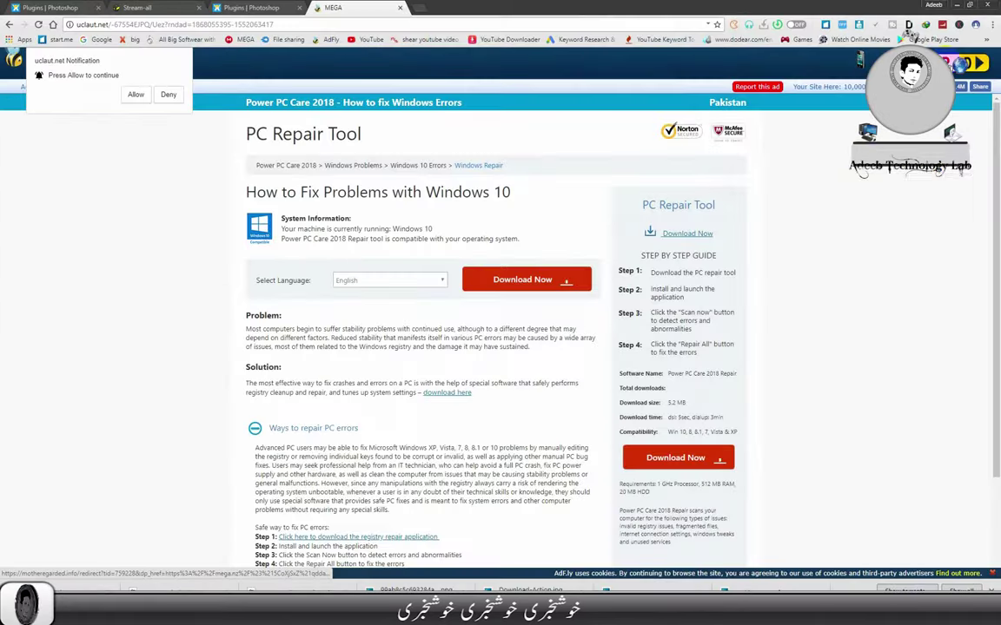
left_click(969, 62)
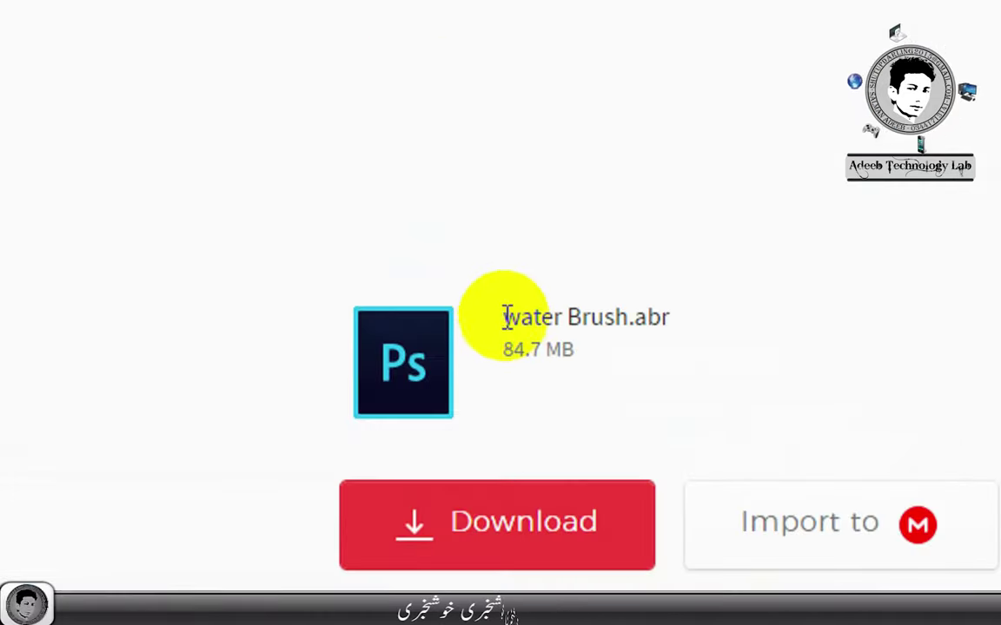
left_click_drag(442, 180, 514, 187)
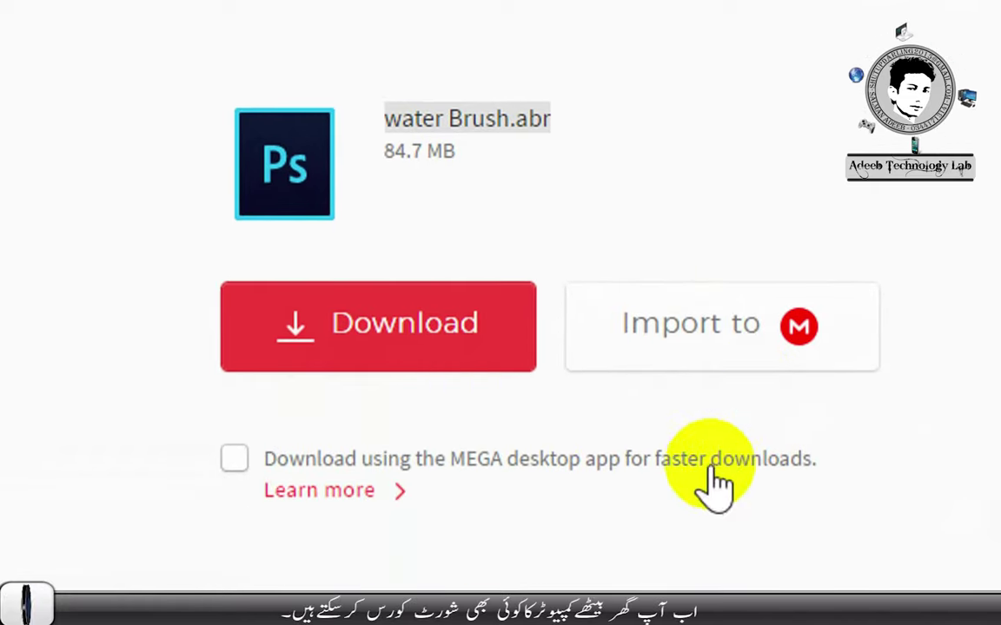
Download water Brush.abr (84.7 MB) from MEGA into Downloads, dismissing the Facebook popups
left_click(450, 253)
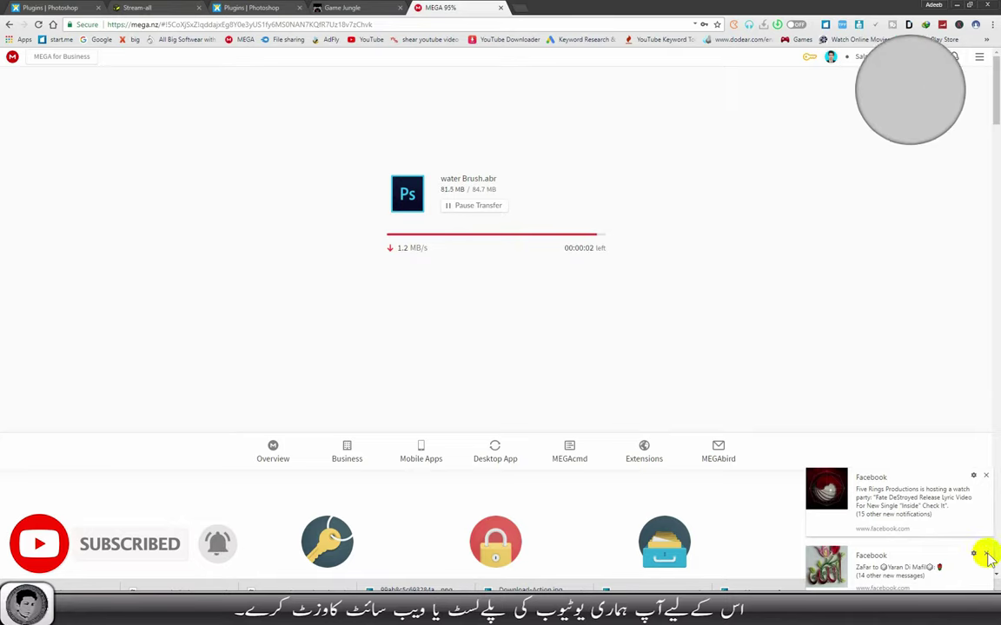
left_click(986, 554)
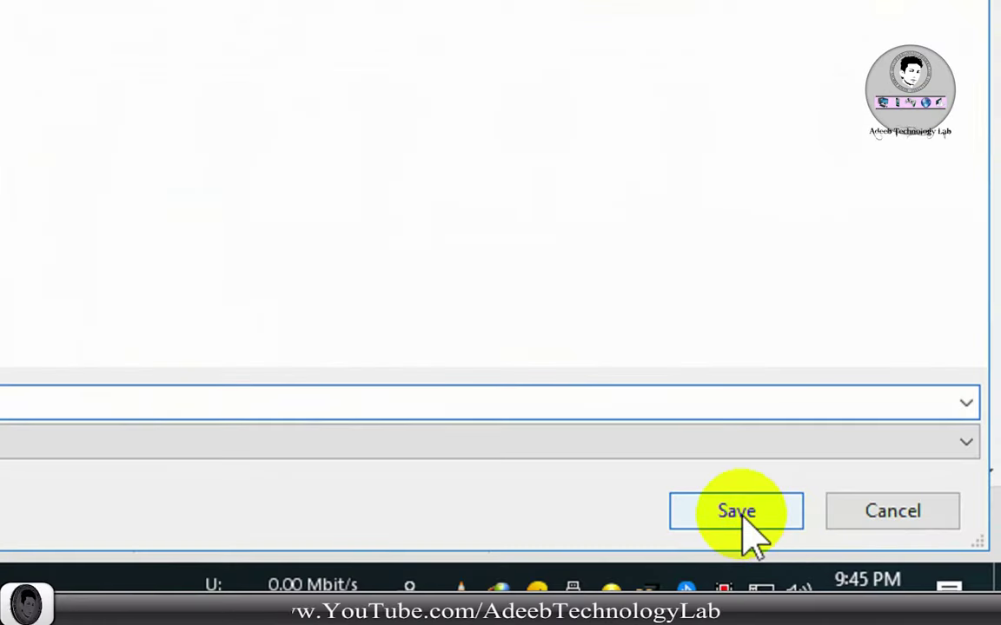
left_click(736, 513)
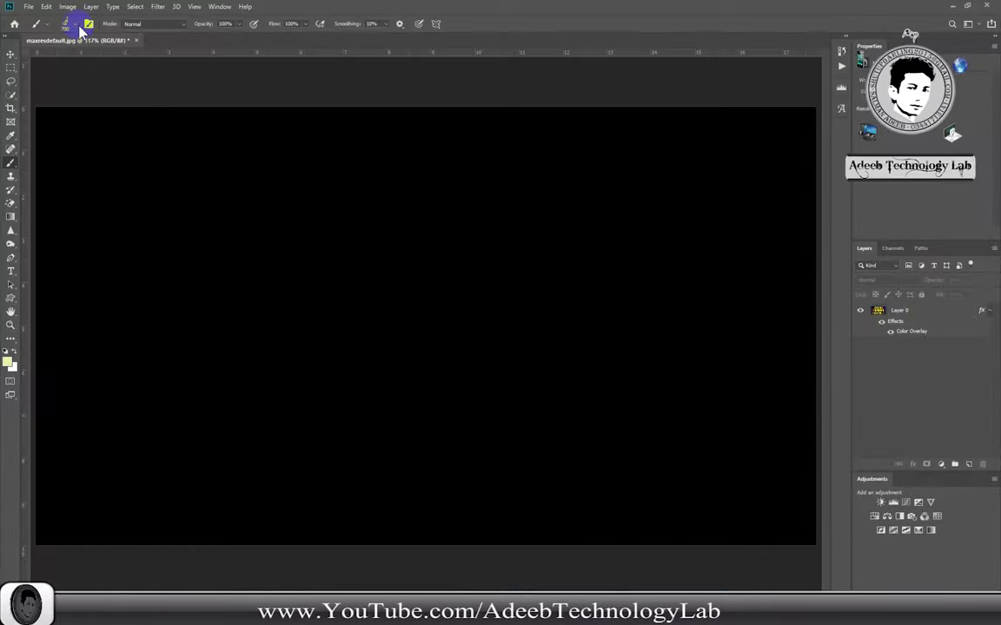
Delete the Waterfalls brush group from the presets, leaving only General Brushes
left_click(70, 24)
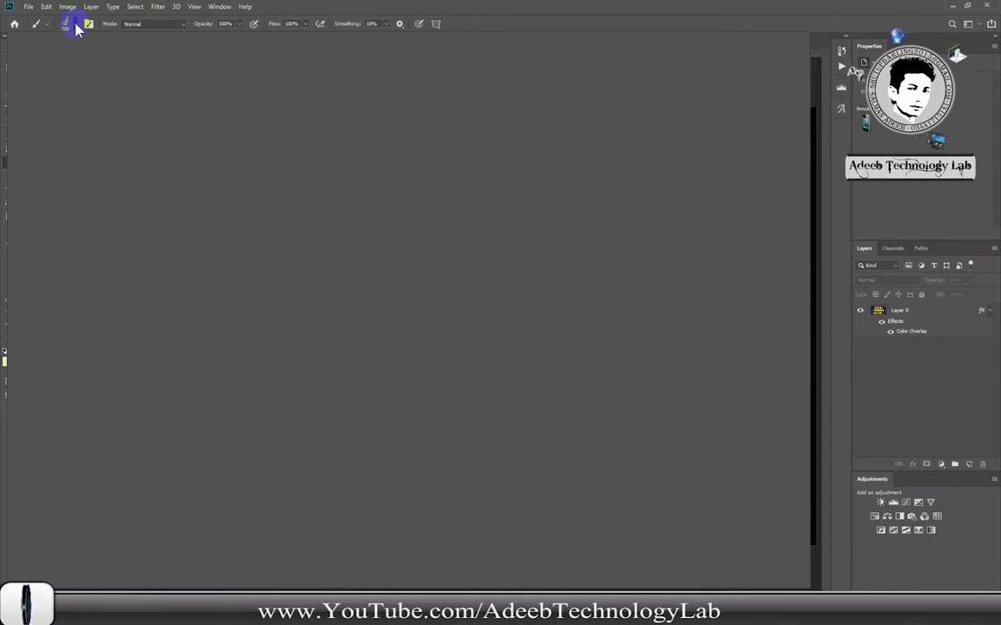
left_click(272, 155)
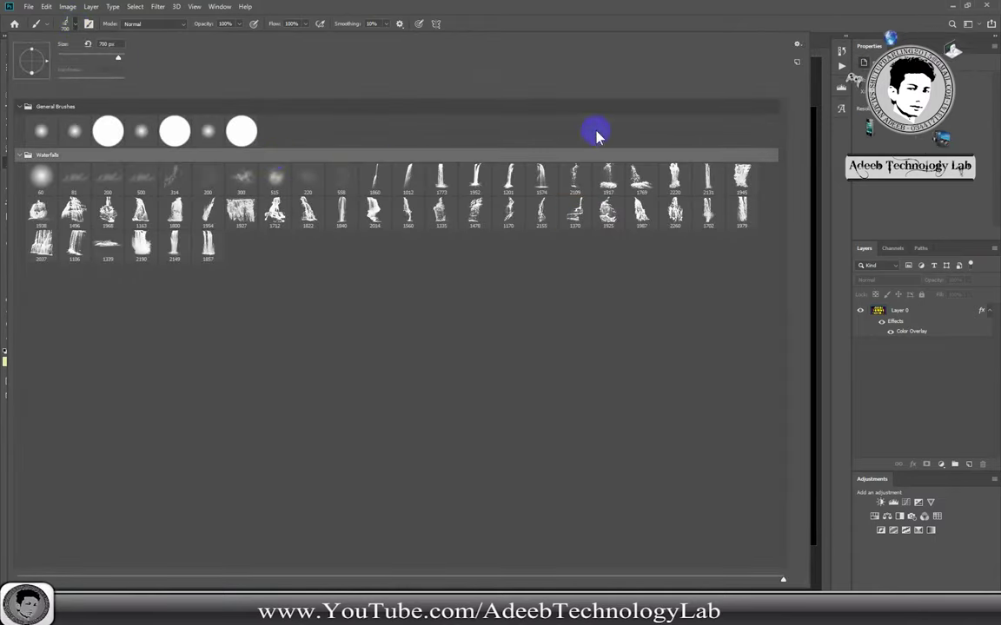
left_click(797, 46)
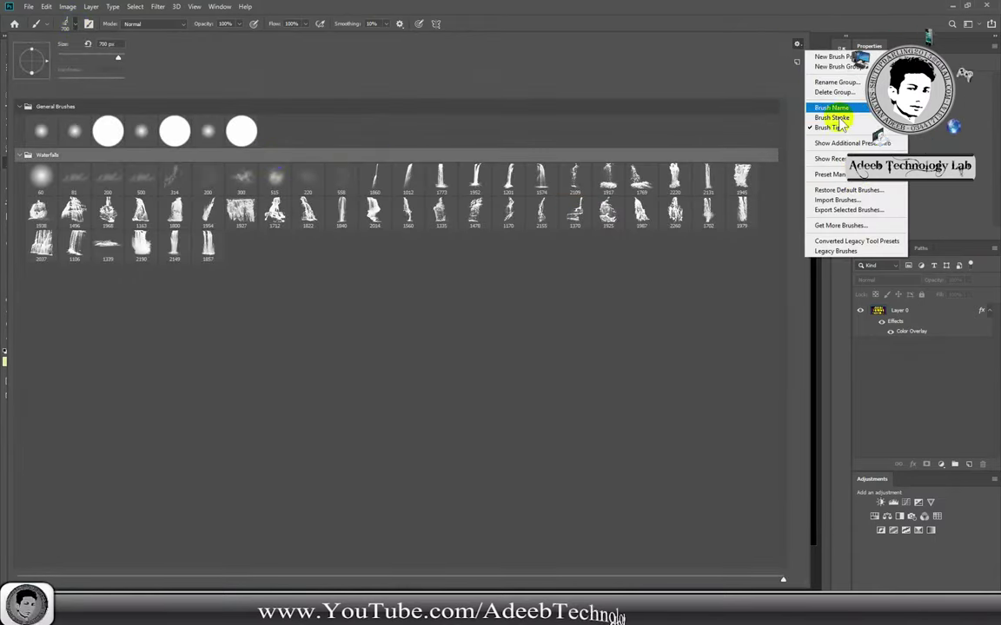
left_click(834, 92)
left_click(466, 222)
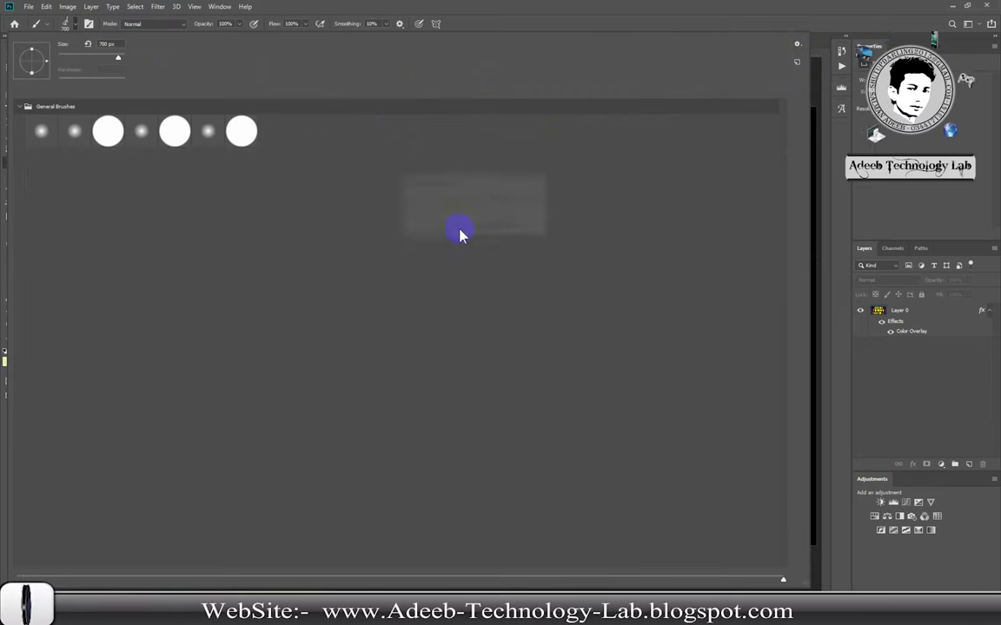
left_click(26, 107)
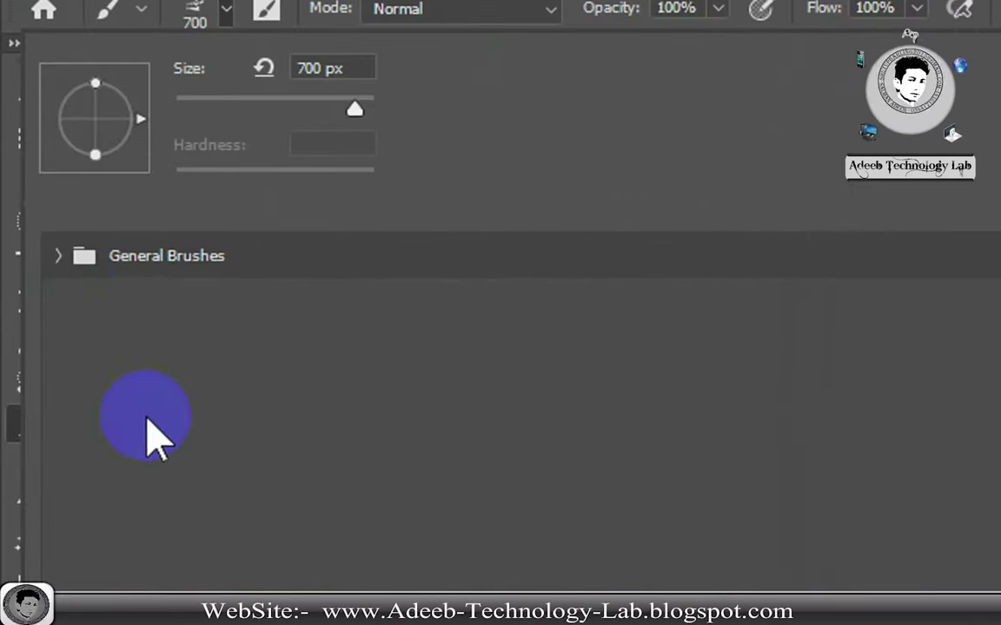
left_click(57, 256)
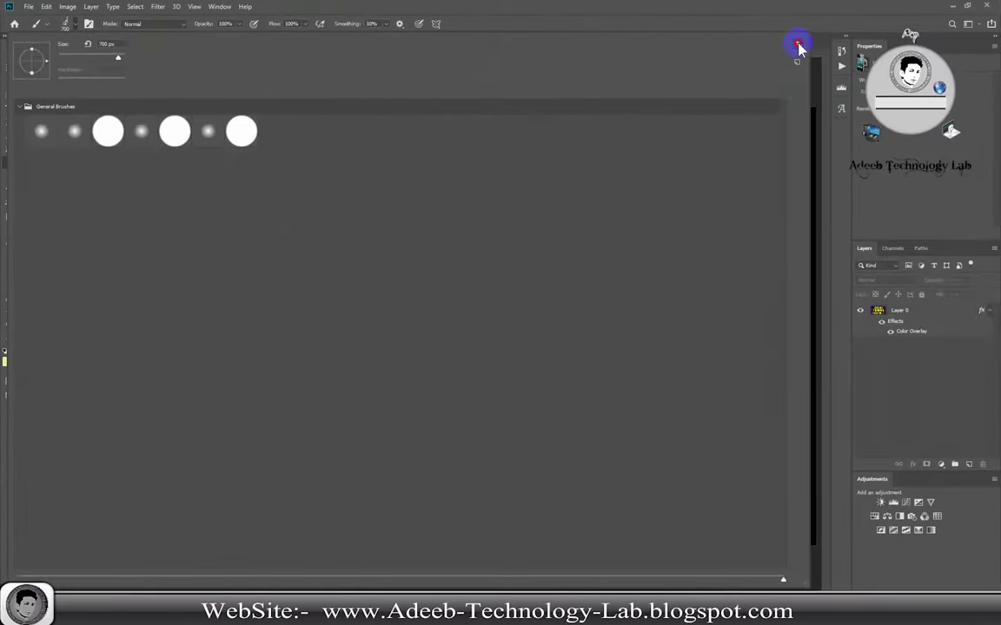
left_click(797, 43)
Import water Brush.abr, select brush 2124, and add an empty Layer 1 above the background
left_click(836, 201)
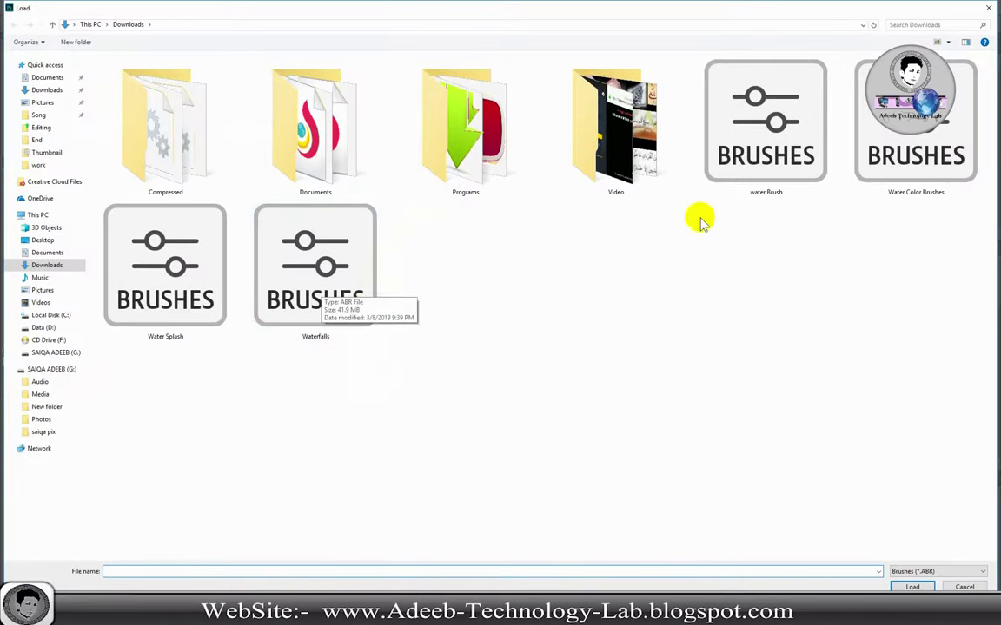
left_click(776, 193)
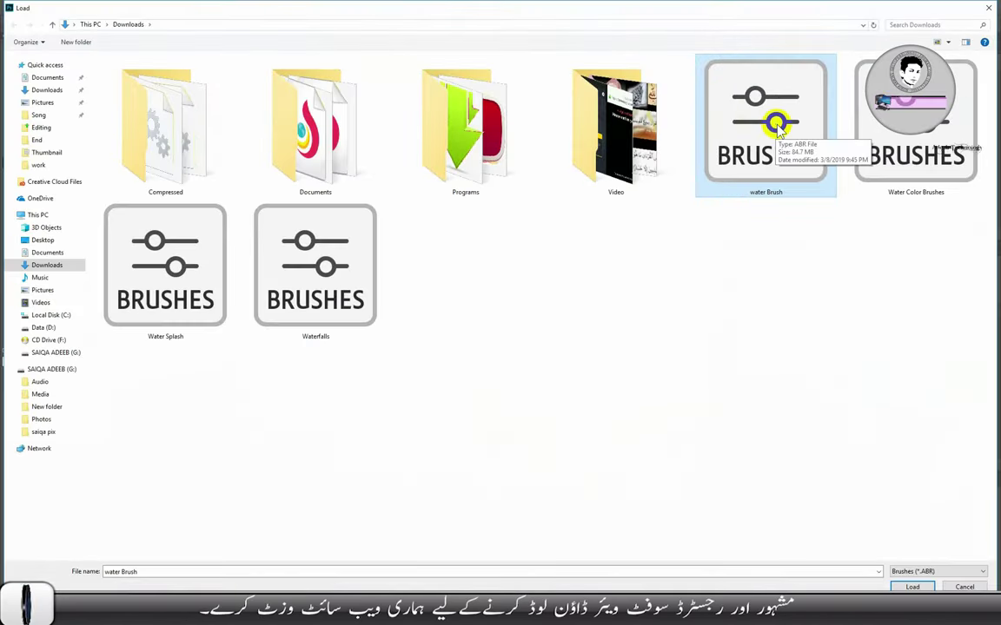
double_click(769, 126)
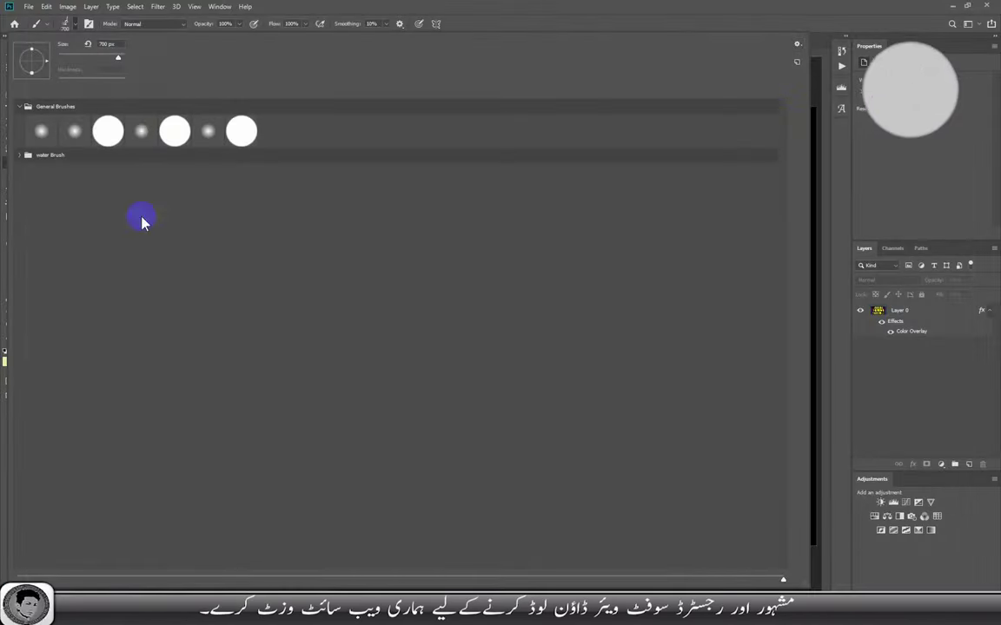
left_click(18, 156)
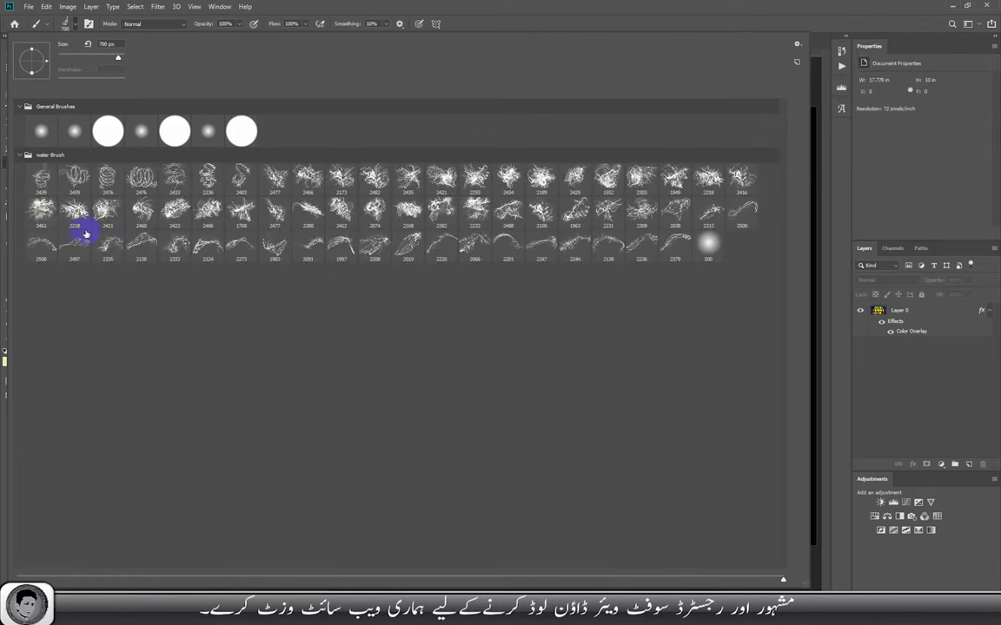
double_click(202, 248)
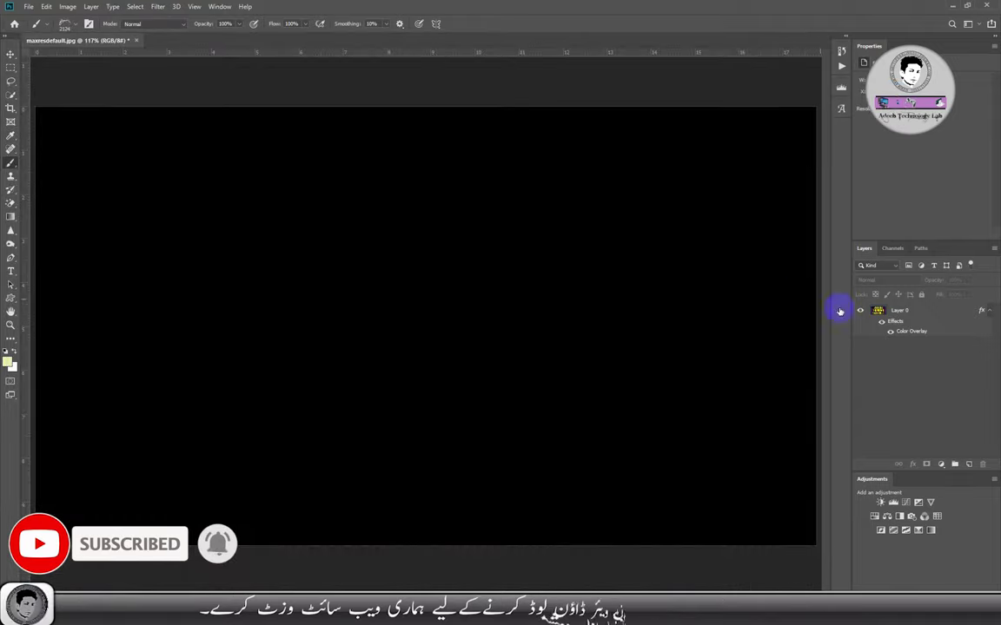
left_click(968, 465)
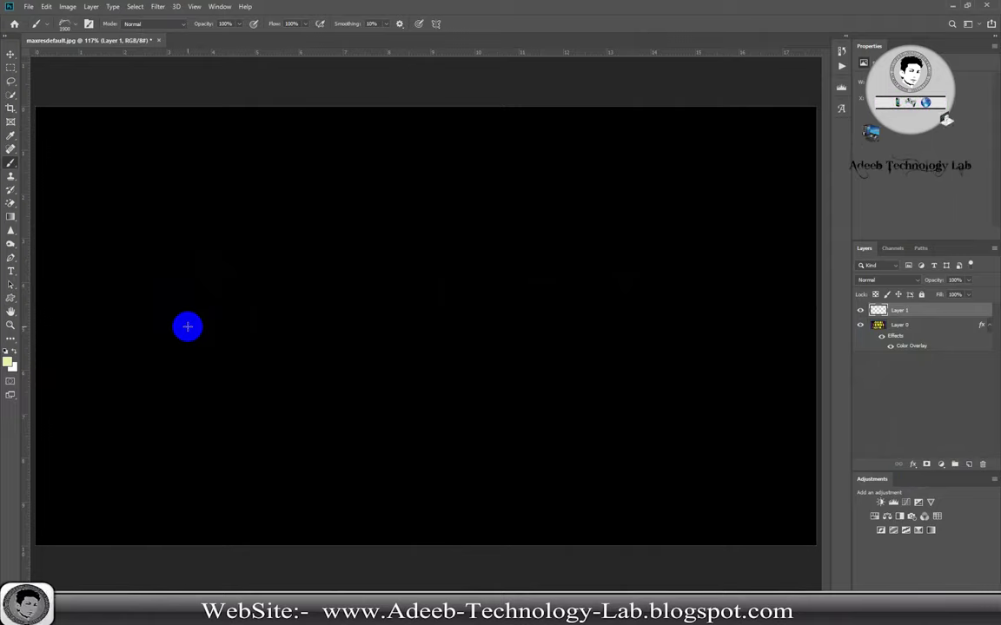
Undo the yellow arc stamp, set the foreground to white, and stamp a white arc at upper left
left_click_drag(188, 327, 241, 258)
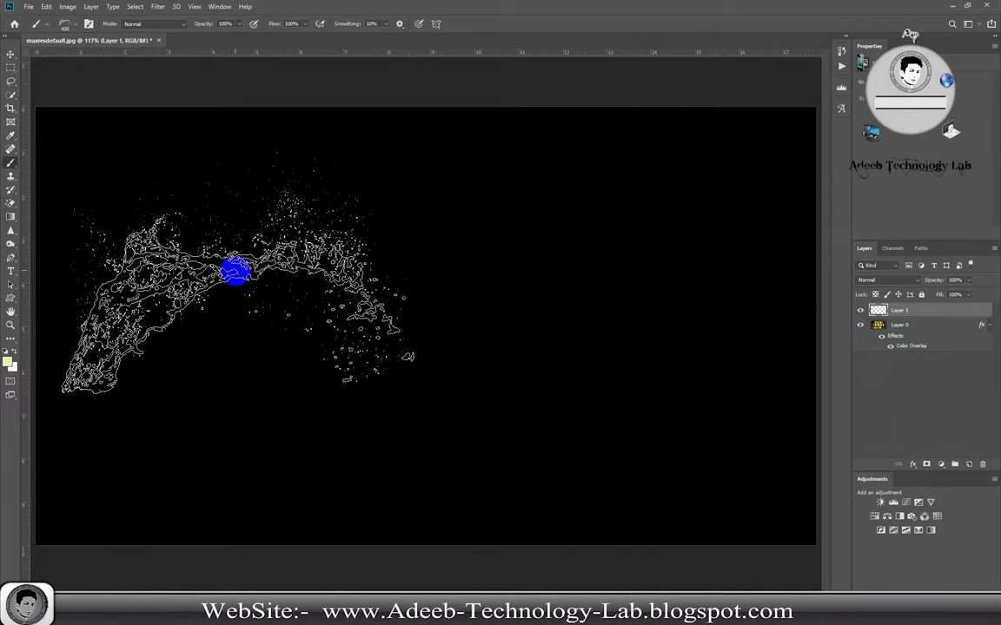
left_click(247, 234)
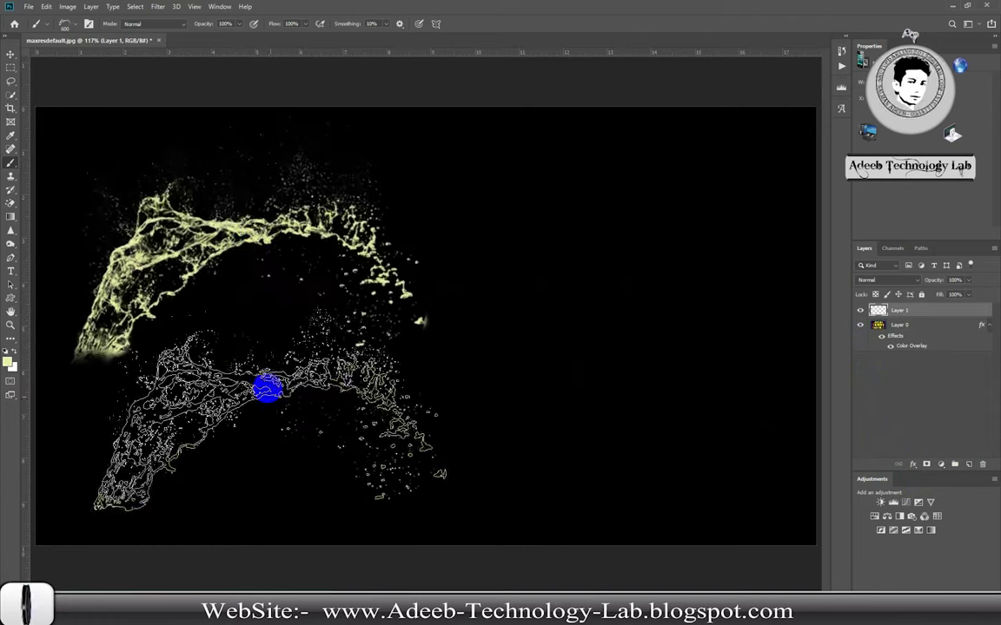
key("ctrl+z")
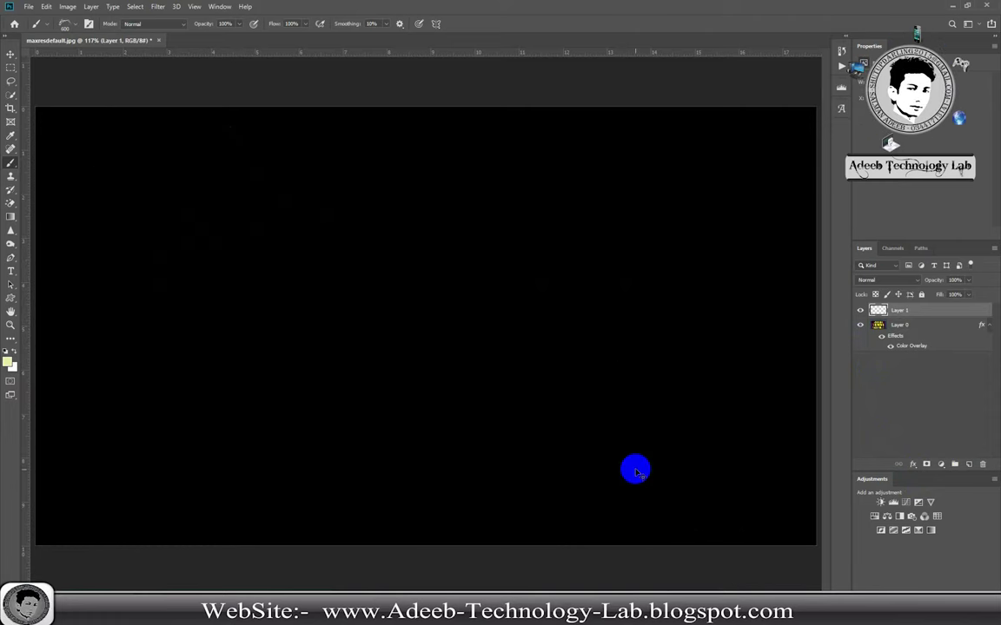
left_click(9, 363)
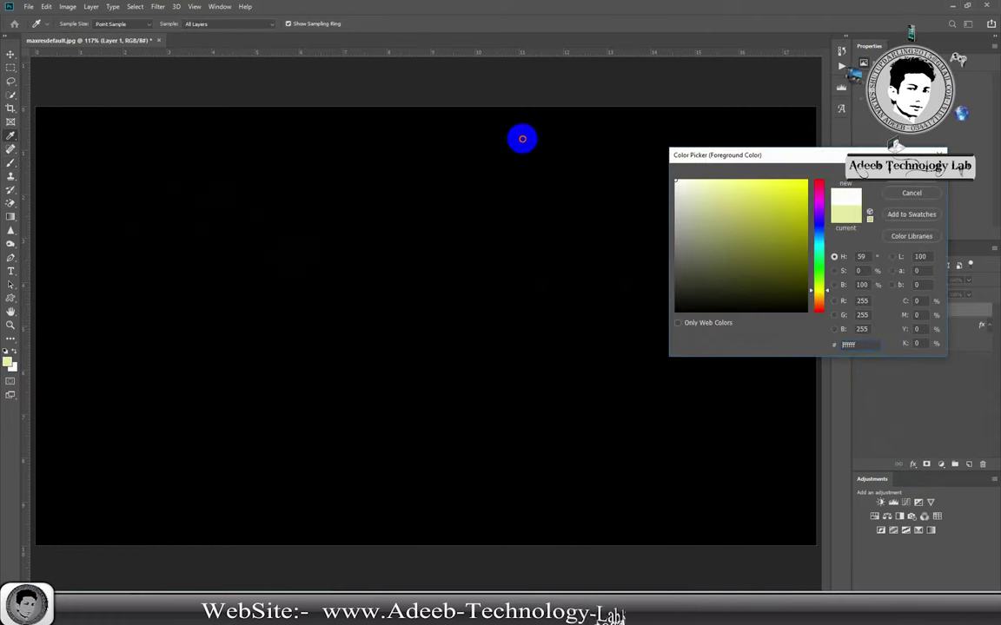
left_click(909, 190)
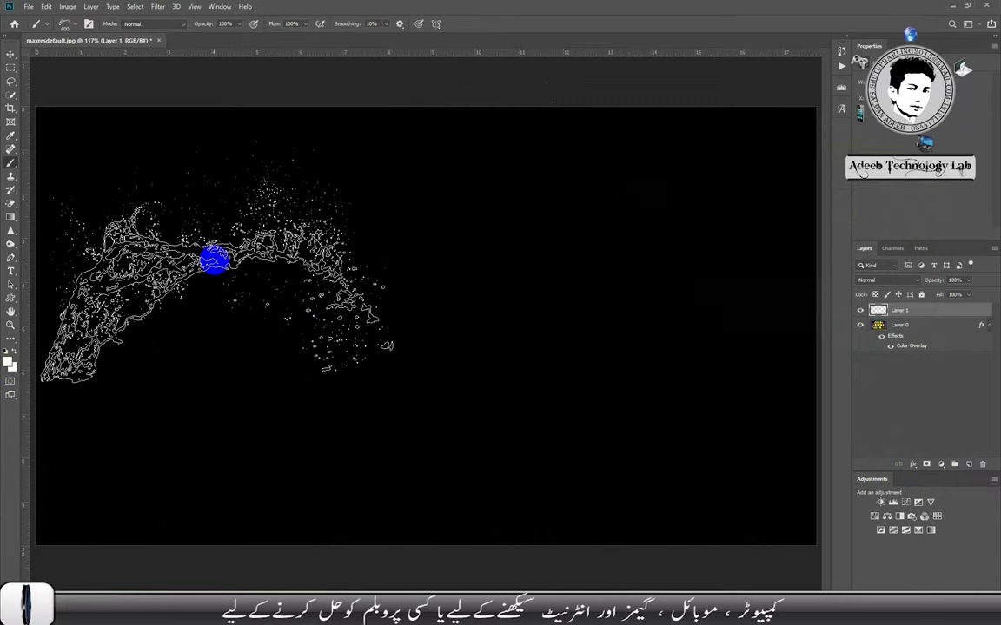
left_click(226, 231)
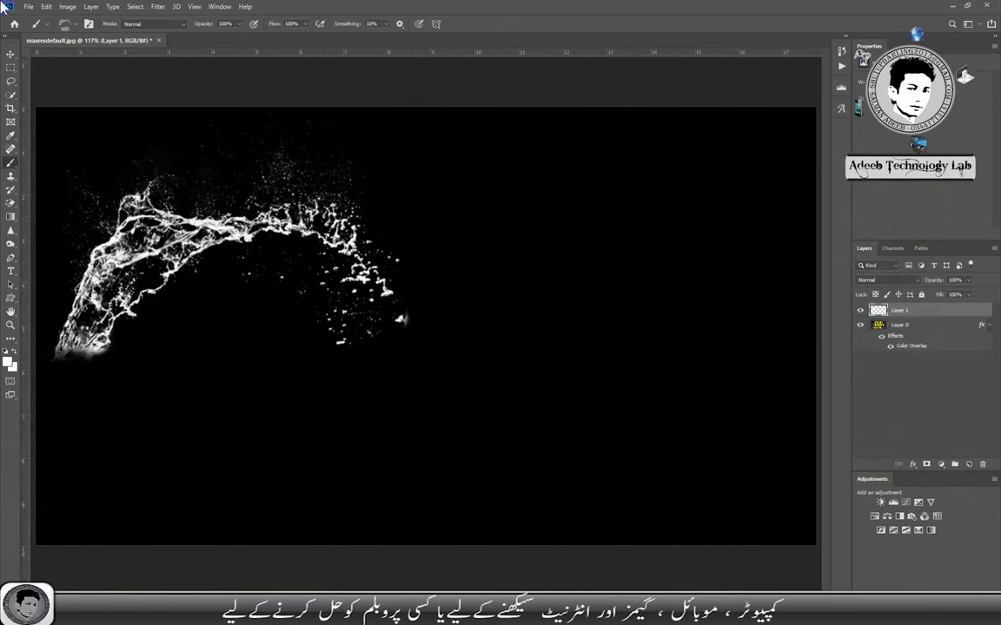
Switch to the double-loop brush 2476, shrink it, and add a white looping splash at upper right
left_click(74, 25)
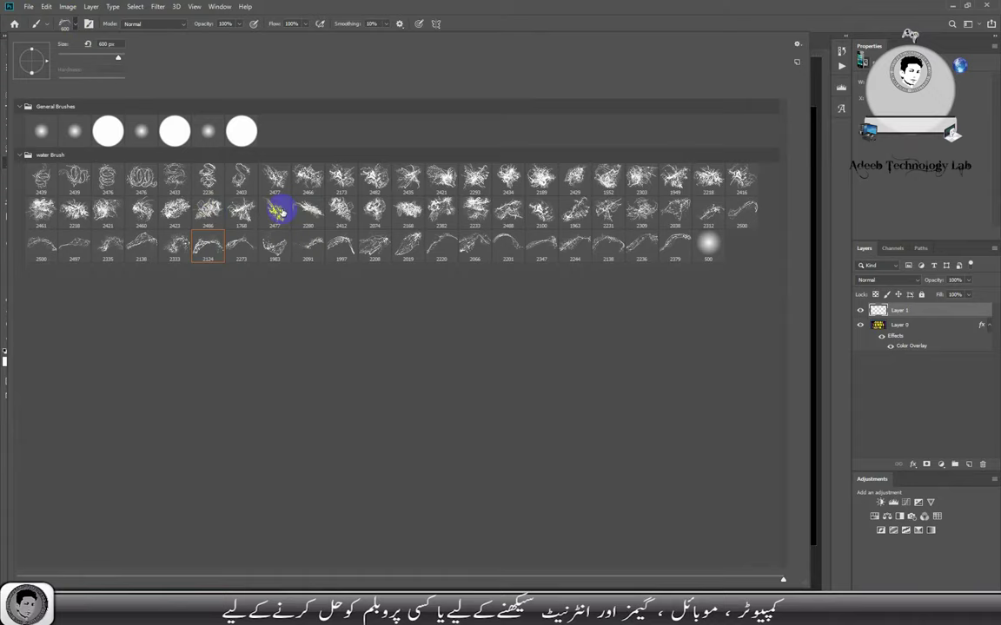
left_click(515, 258)
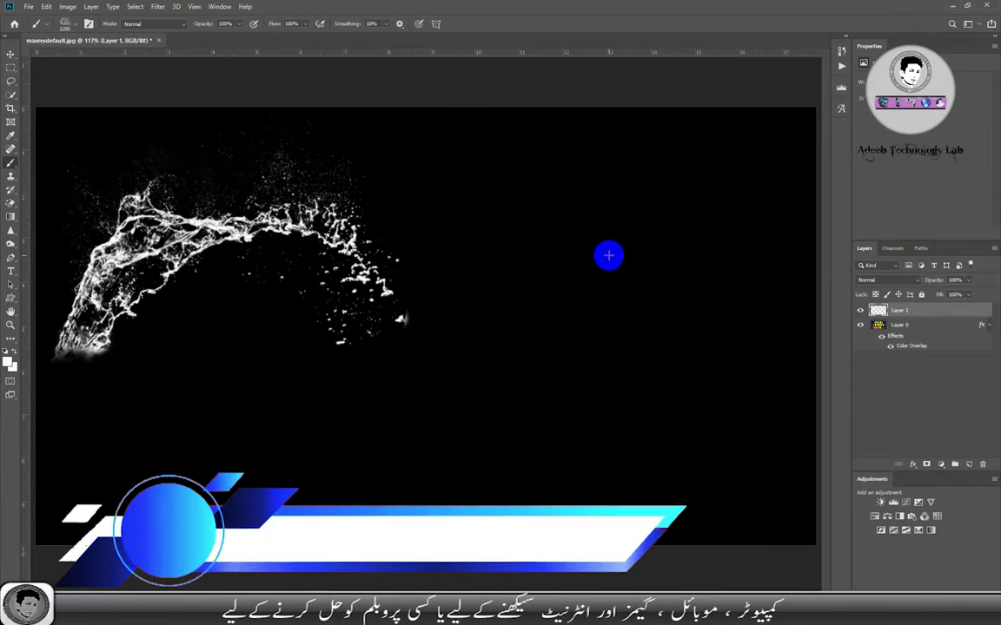
key("bracketleft")
key("bracketleft")
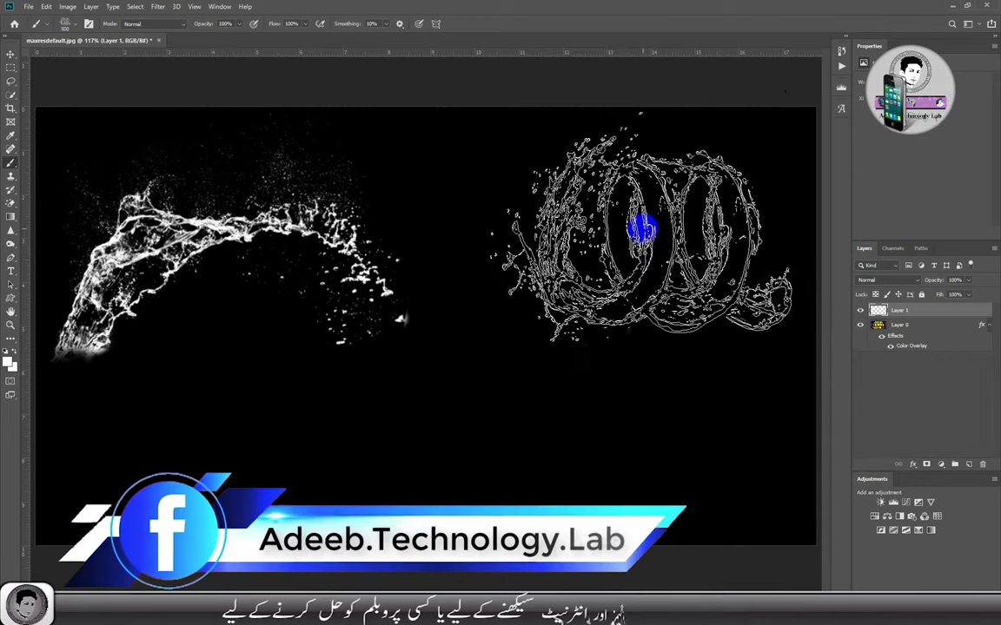
key("bracketleft")
key("bracketleft")
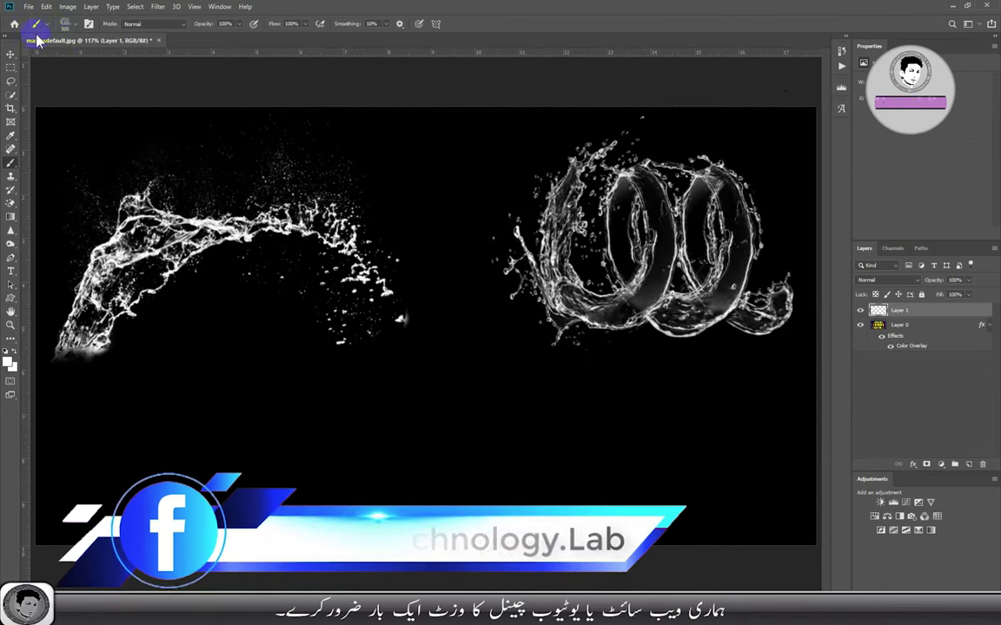
left_click(75, 24)
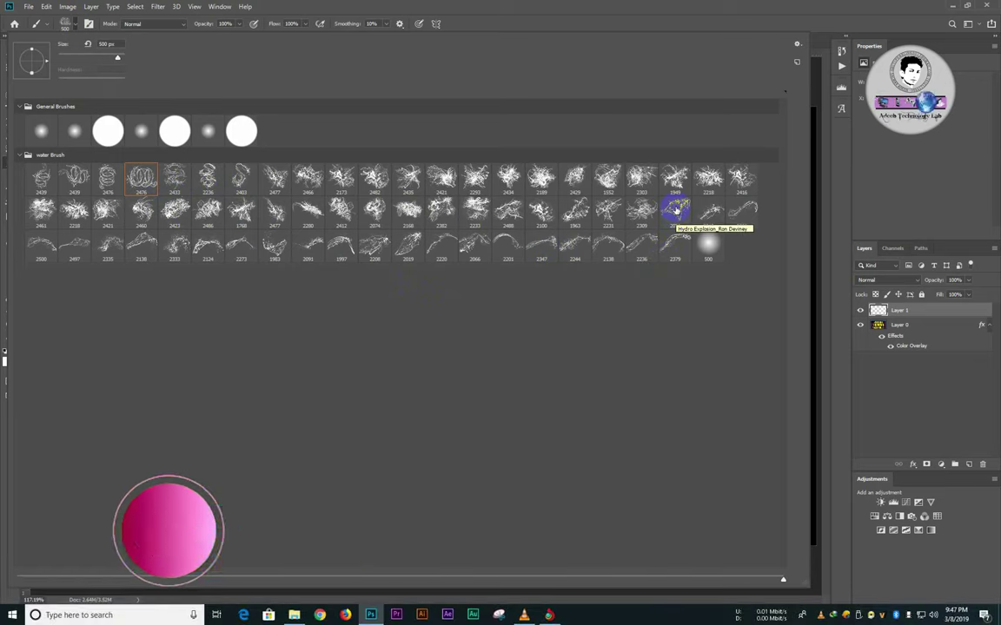
Choose a streaky explosion water brush and resize it to about 500 for the lower left
double_click(676, 210)
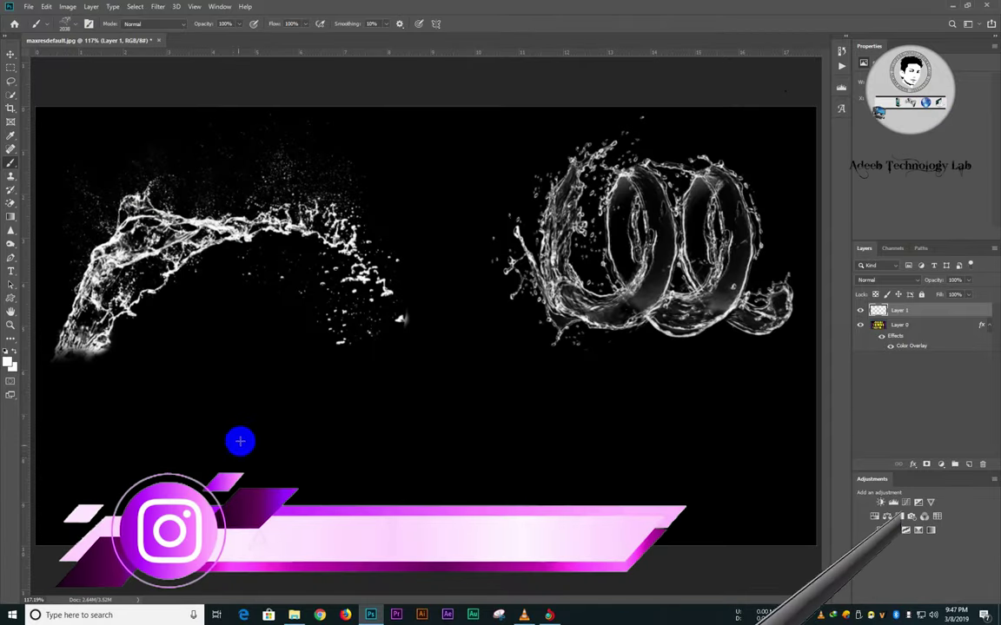
key("bracketleft")
key("bracketleft")
key("bracketleft")
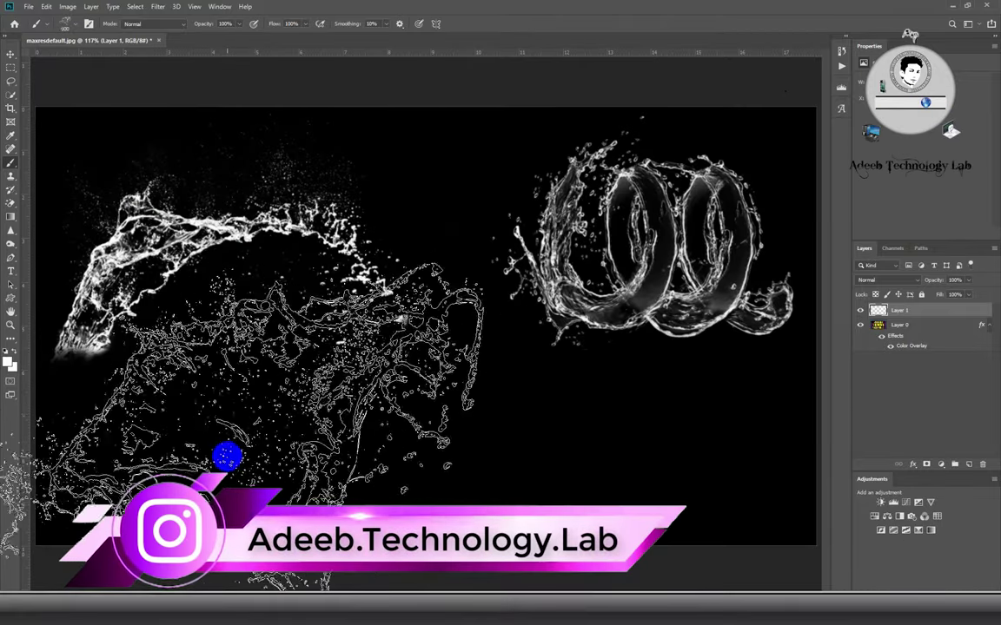
key("bracketleft")
key("bracketleft")
key("bracketleft")
key("bracketright")
key("bracketright")
key("bracketright")
key("bracketright")
key("bracketright")
key("bracketright")
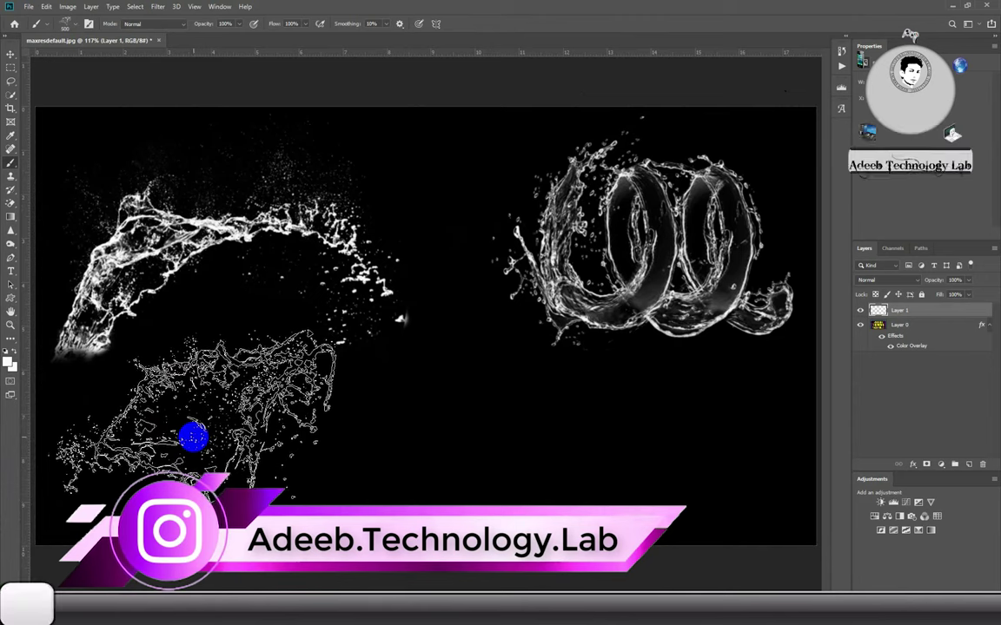
key("bracketright")
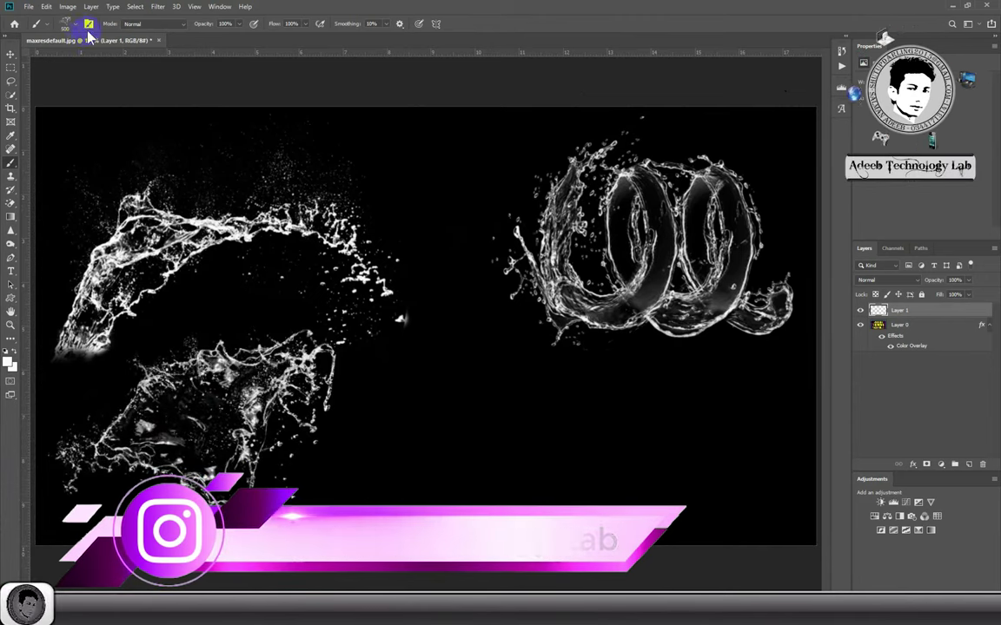
Choose the S-shaped water brush, resize it, and stamp it at the lower centre
left_click(88, 29)
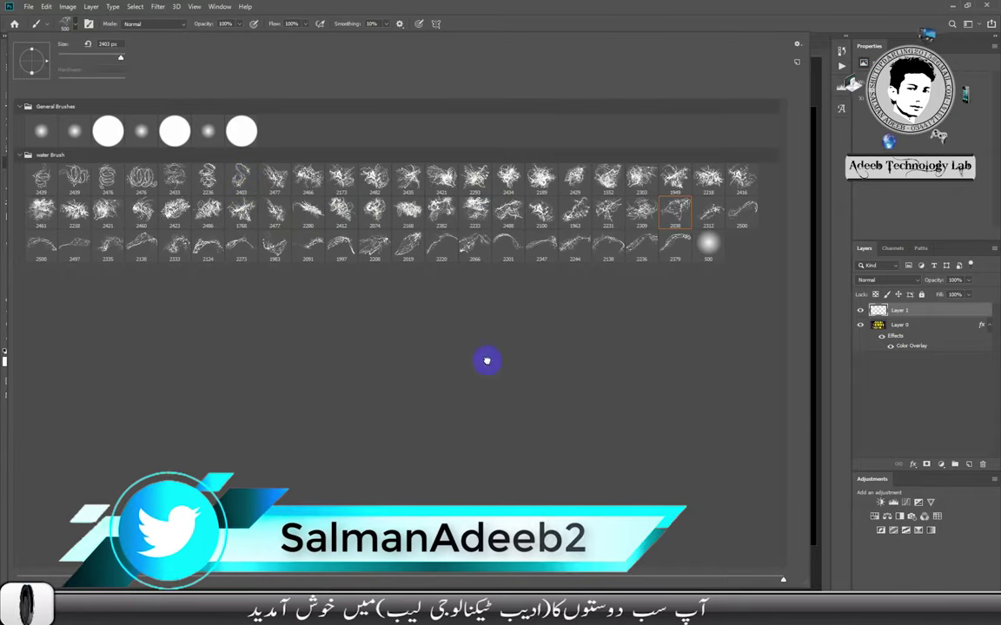
key("Escape")
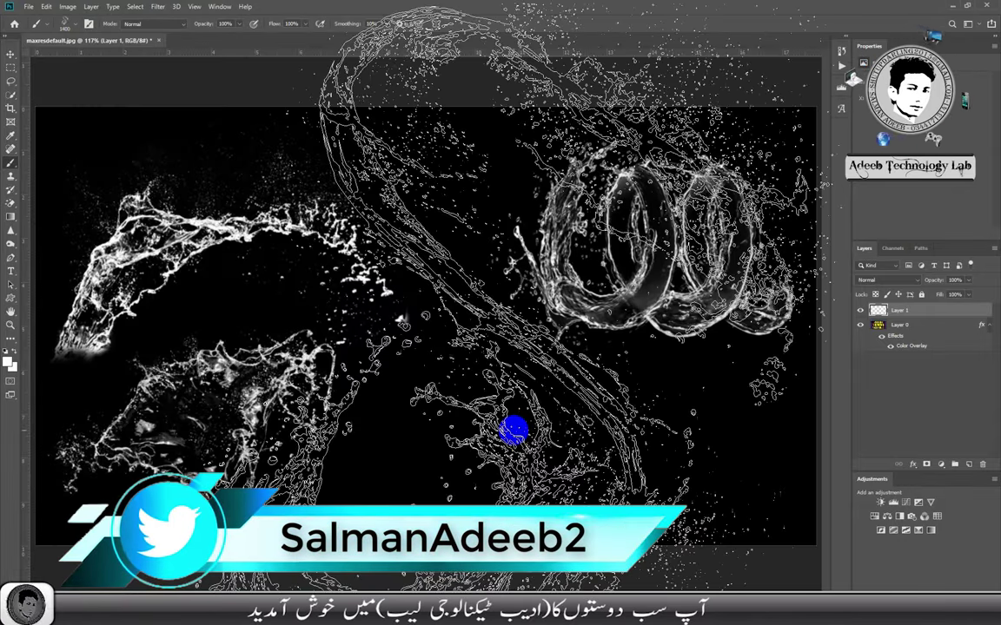
key("bracketleft")
key("bracketleft")
key("bracketleft")
key("bracketright")
key("bracketright")
key("bracketright")
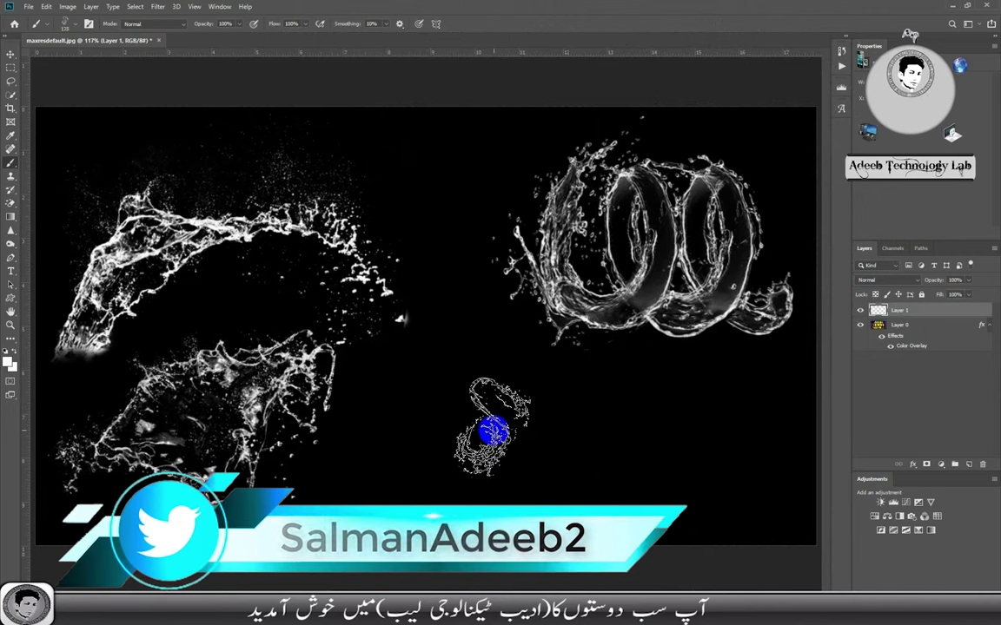
key("bracketright")
key("bracketright")
key("bracketright")
key("bracketright")
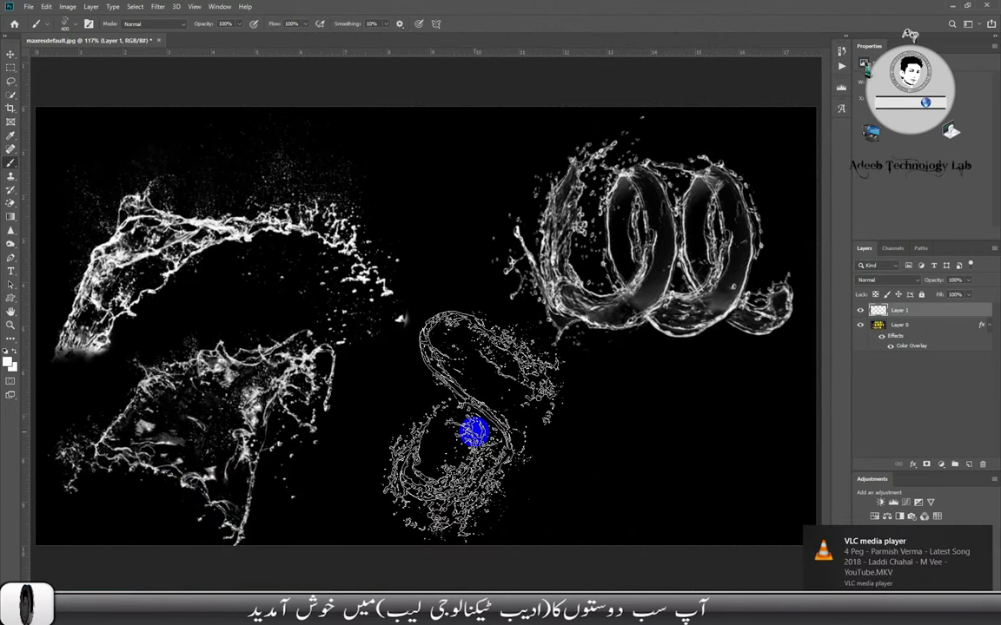
left_click(485, 427)
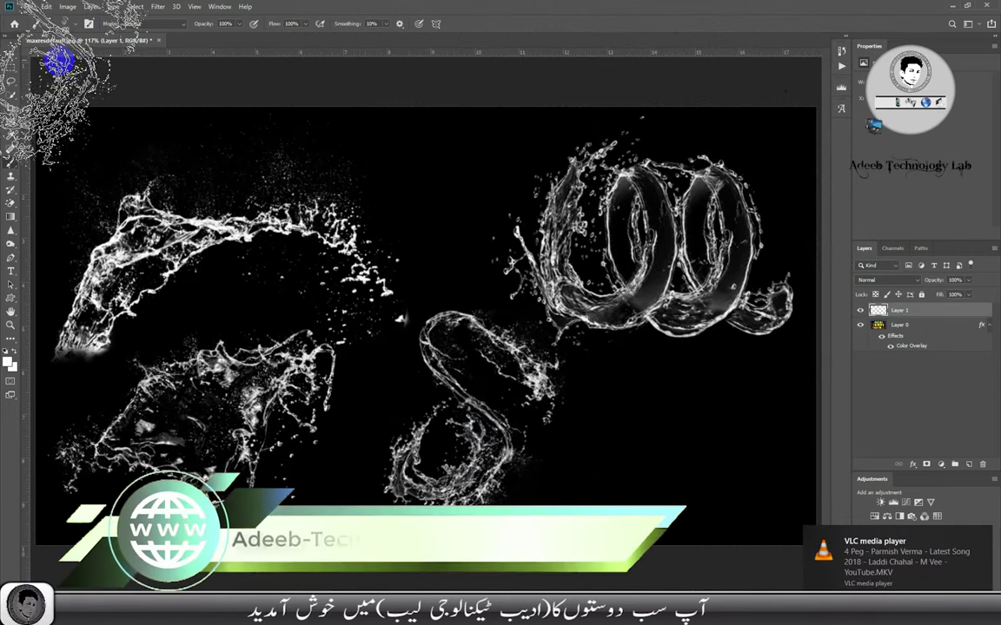
left_click(75, 26)
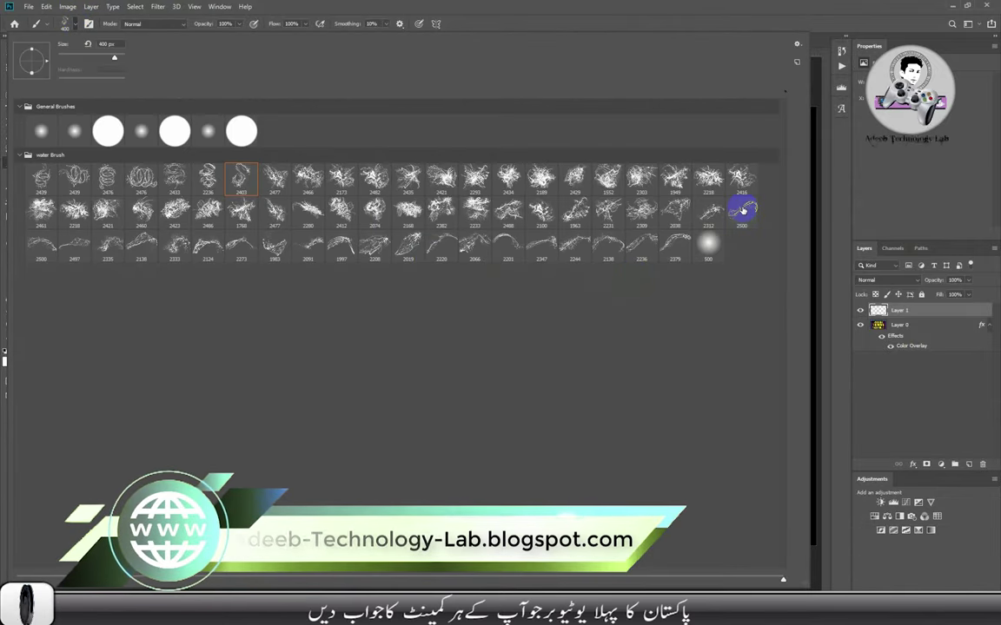
Stamp a white streak splash, sized about 400, at the lower right of the canvas
key("Return")
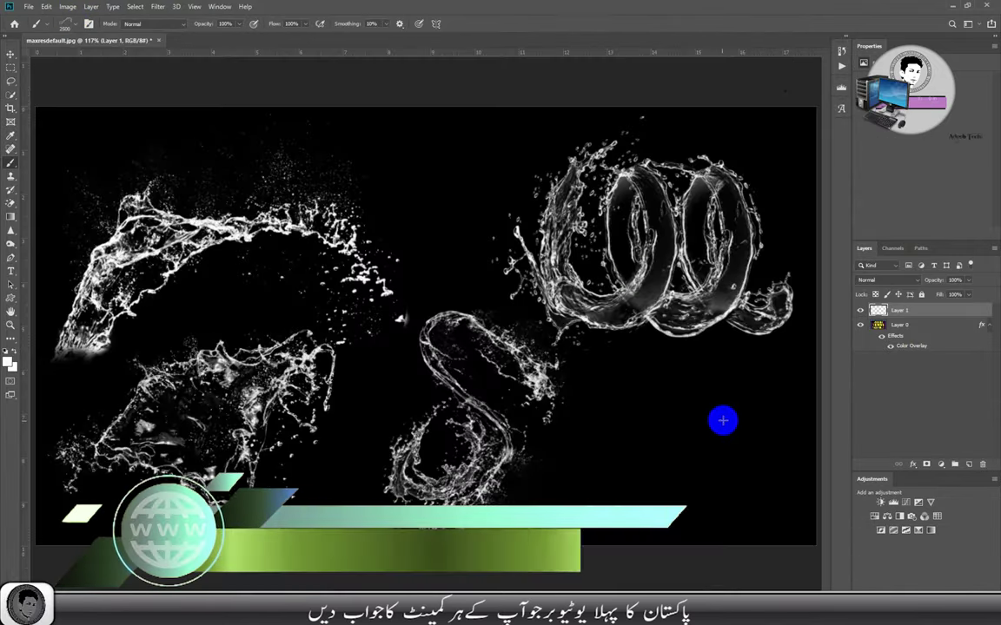
key("bracketleft")
key("bracketleft")
key("bracketleft")
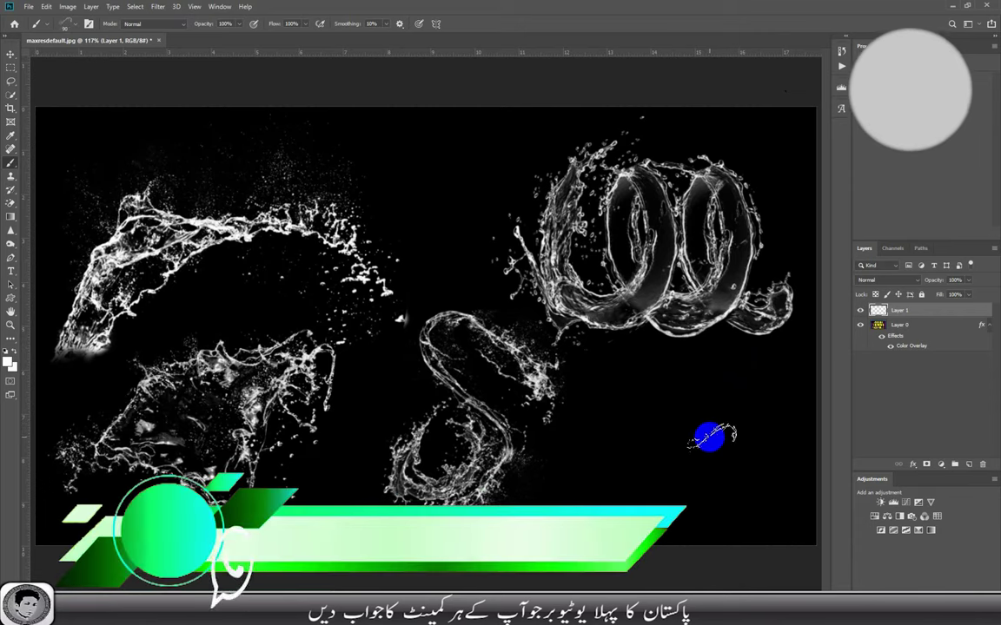
key("bracketright")
key("bracketright")
key("bracketright")
key("bracketright")
key("bracketright")
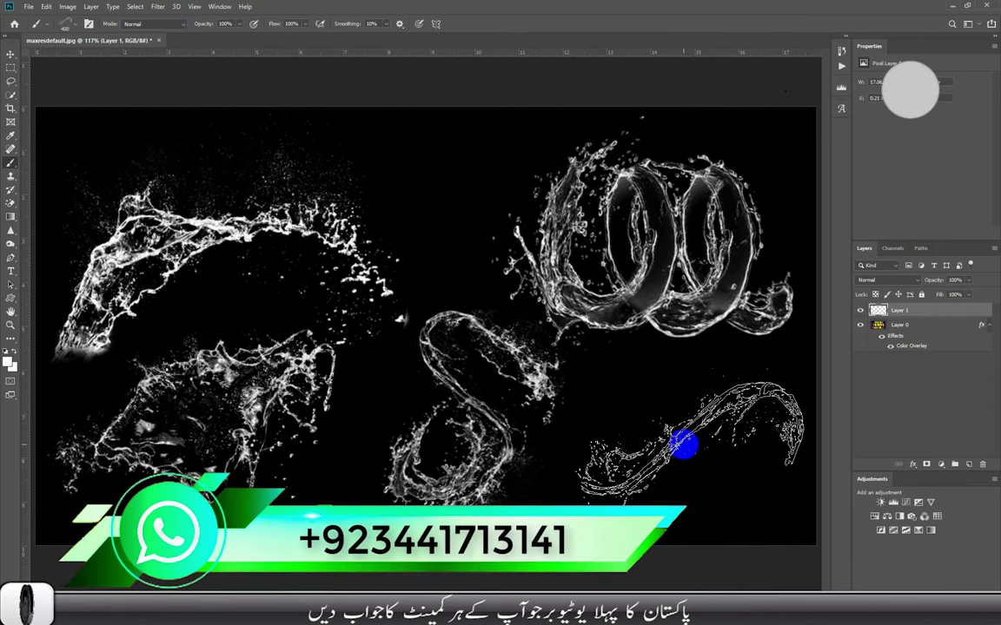
key("bracketright")
left_click(682, 445)
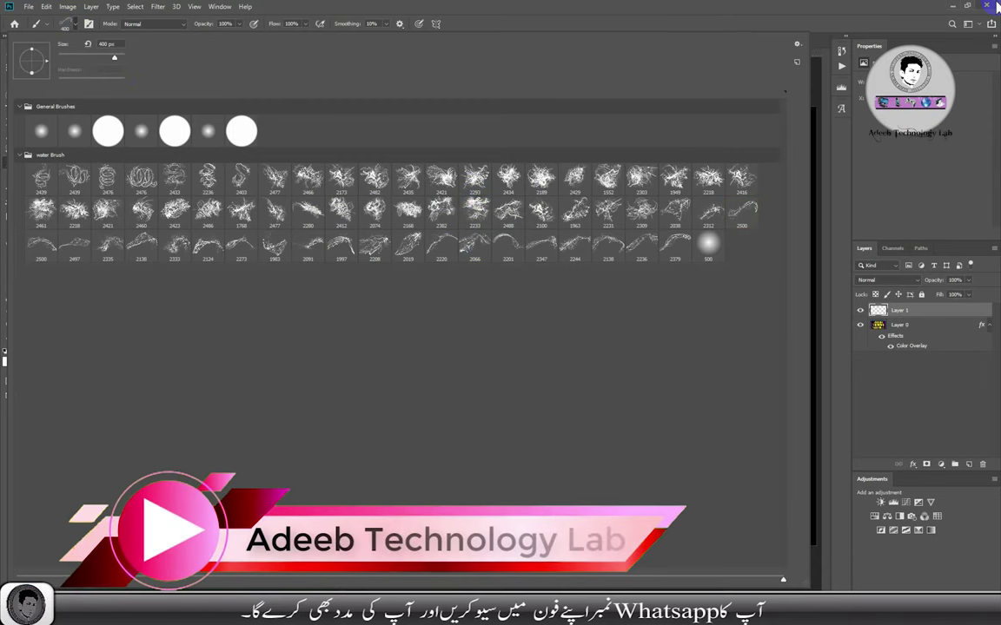
Minimize Photoshop and the remaining windows to show the Windows desktop
left_click(954, 7)
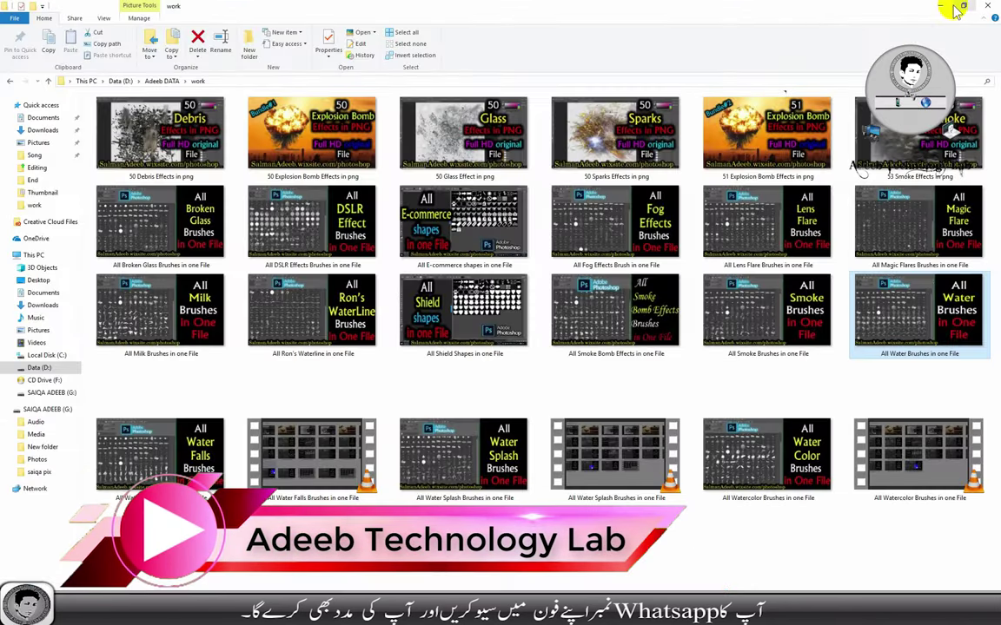
left_click(954, 7)
right_click(645, 134)
left_click(673, 173)
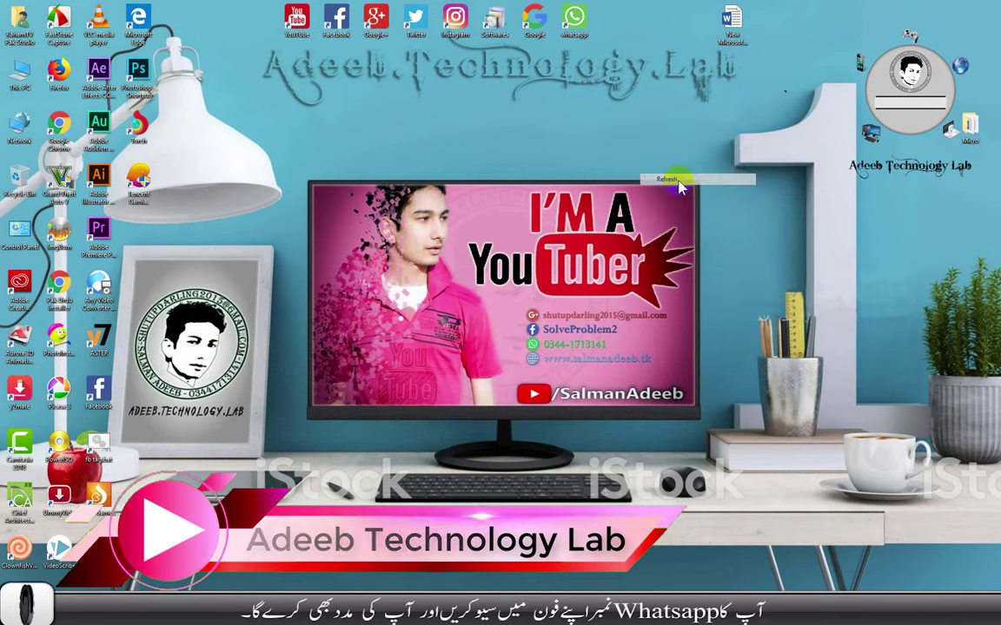